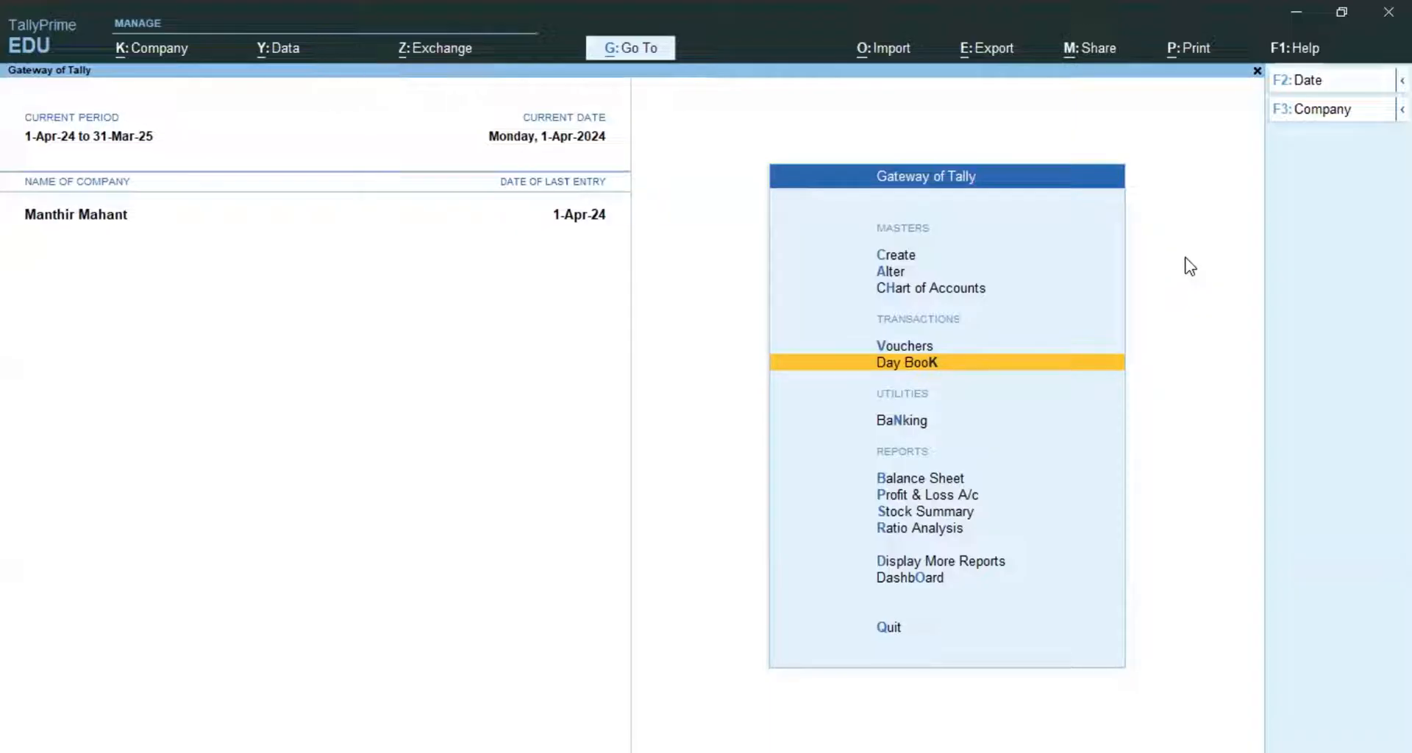
- Start a new purchase voucher with supplier invoice number 005 and keep the invoice date 1-Apr-24
{"action": "key", "text": "Return"}
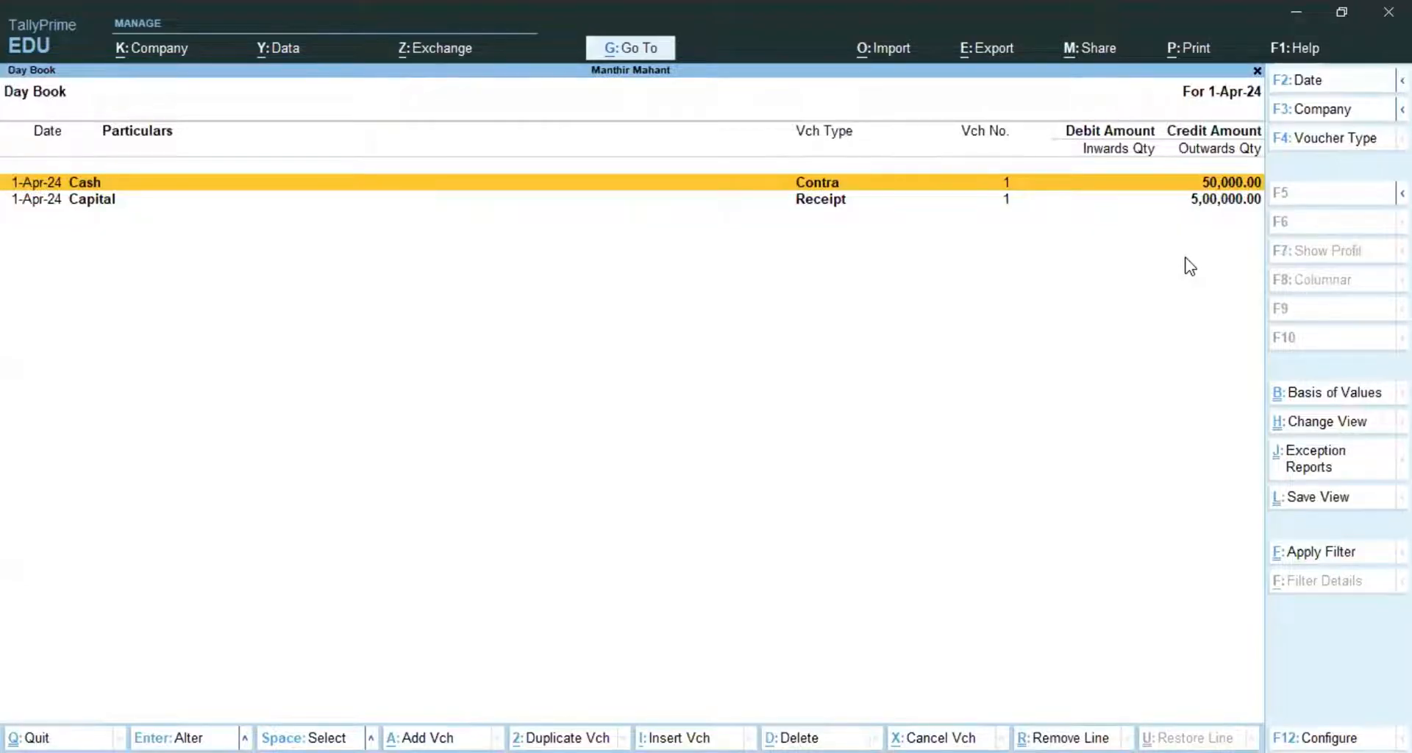
{"action": "key", "text": "Escape"}
{"action": "key", "text": "Up"}
{"action": "key", "text": "Return"}
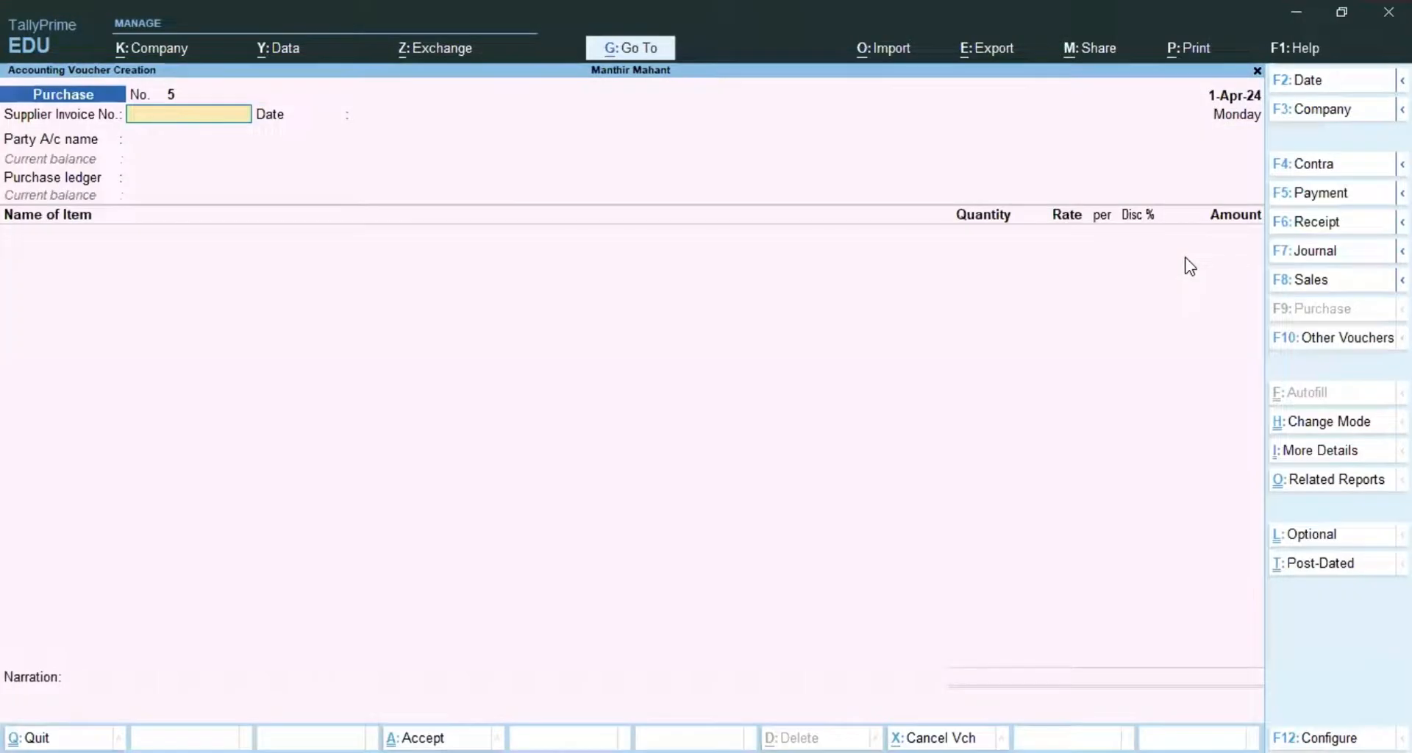
{"action": "type", "text": "005"}
{"action": "key", "text": "Return"}
{"action": "key", "text": "Return"}
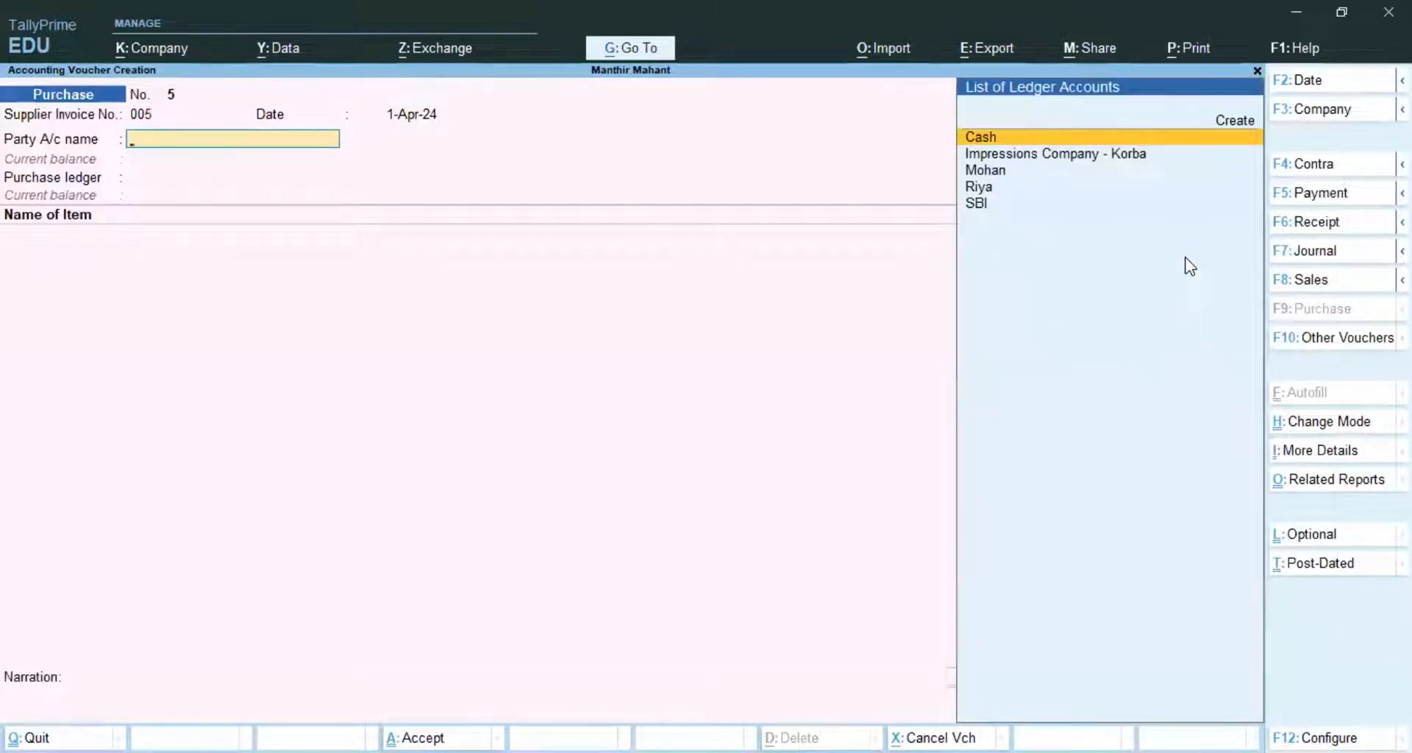
- Set the party account to the supplier listed directly after Impressions Company - Korba, accept its details, and use the Goods Purchase ledger
{"action": "key", "text": "Down"}
{"action": "key", "text": "Down"}
{"action": "key", "text": "Down"}
{"action": "key", "text": "Up"}
{"action": "key", "text": "Return"}
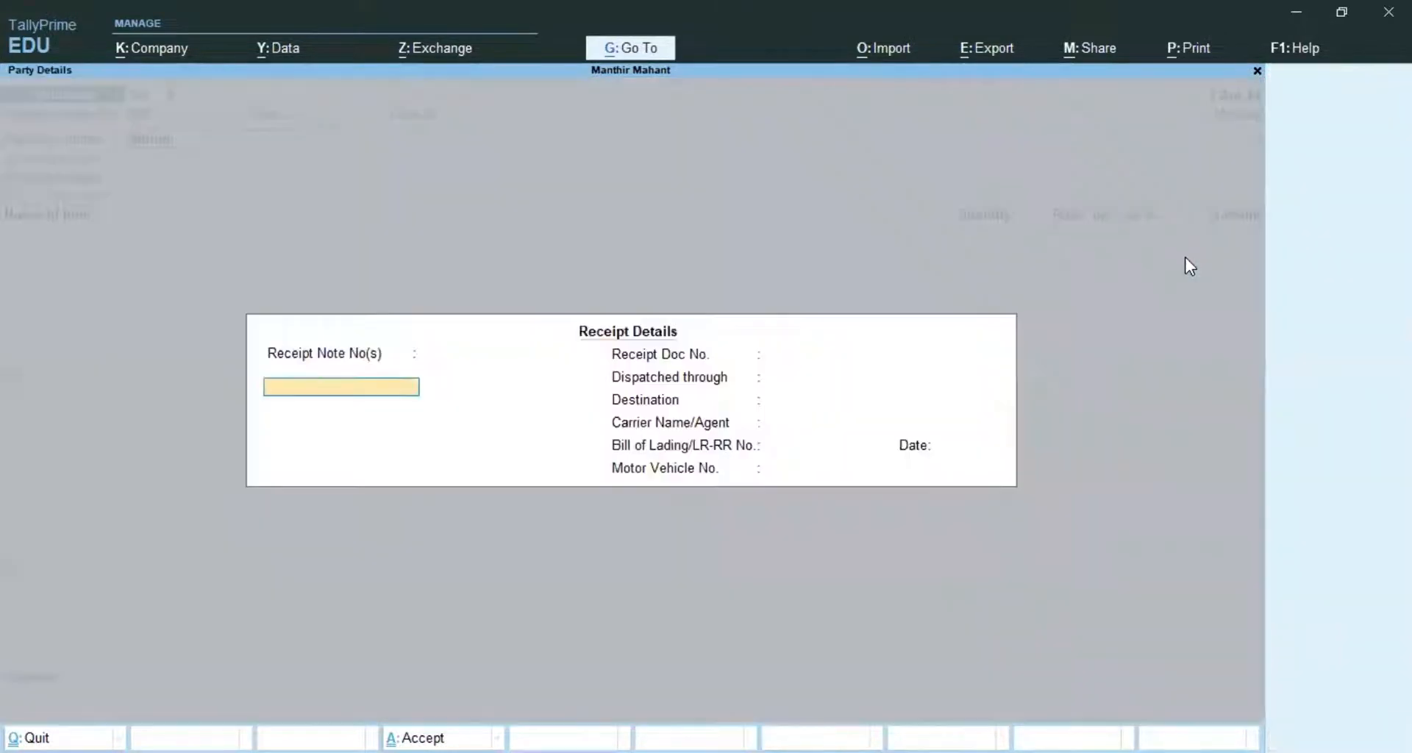
{"action": "key", "text": "ctrl+a"}
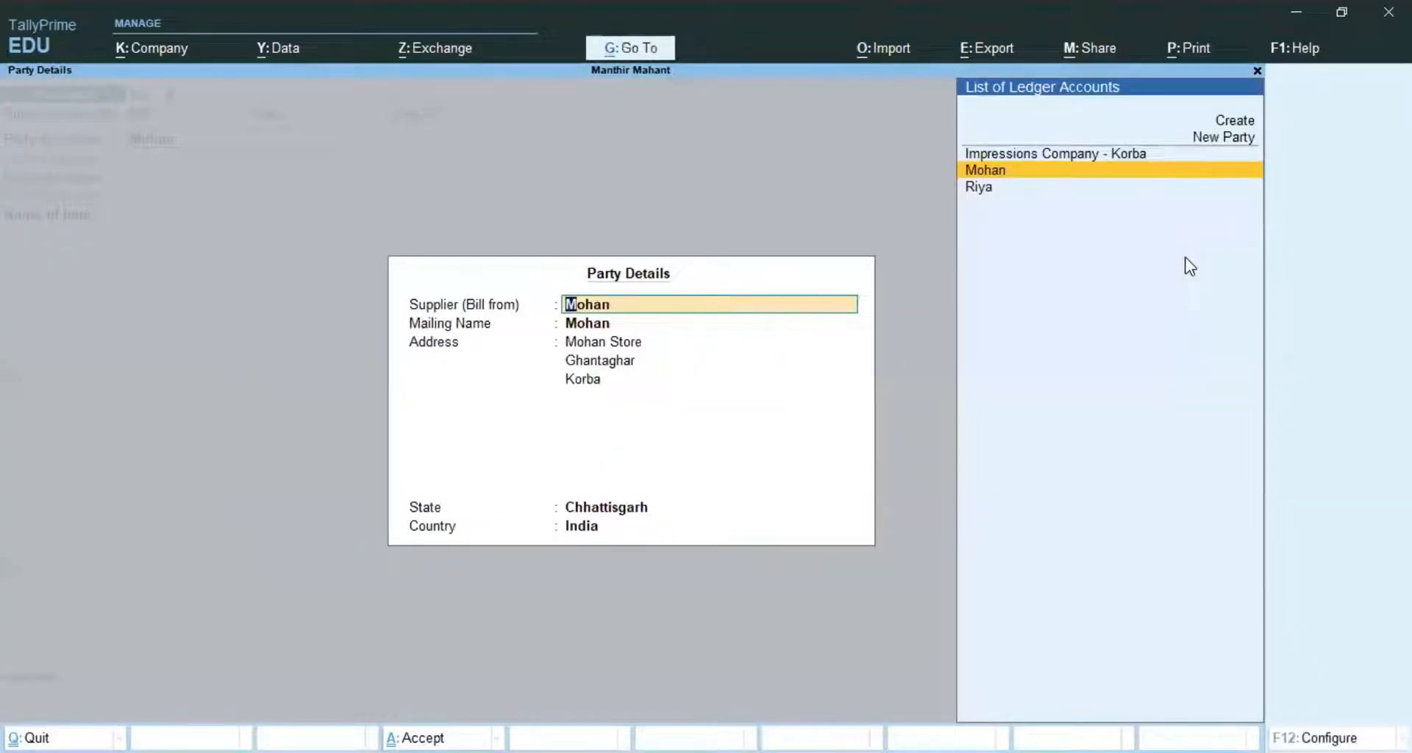
{"action": "key", "text": "ctrl+a"}
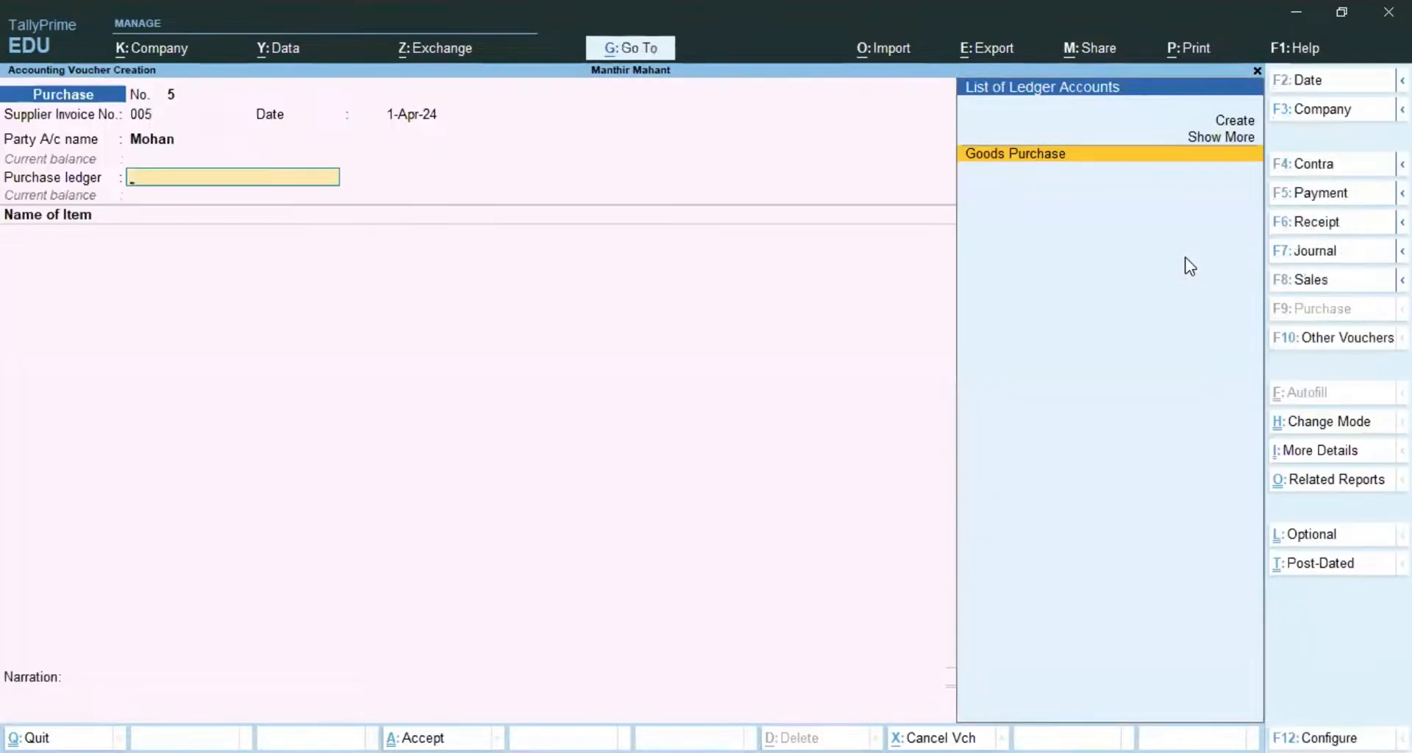
{"action": "key", "text": "Return"}
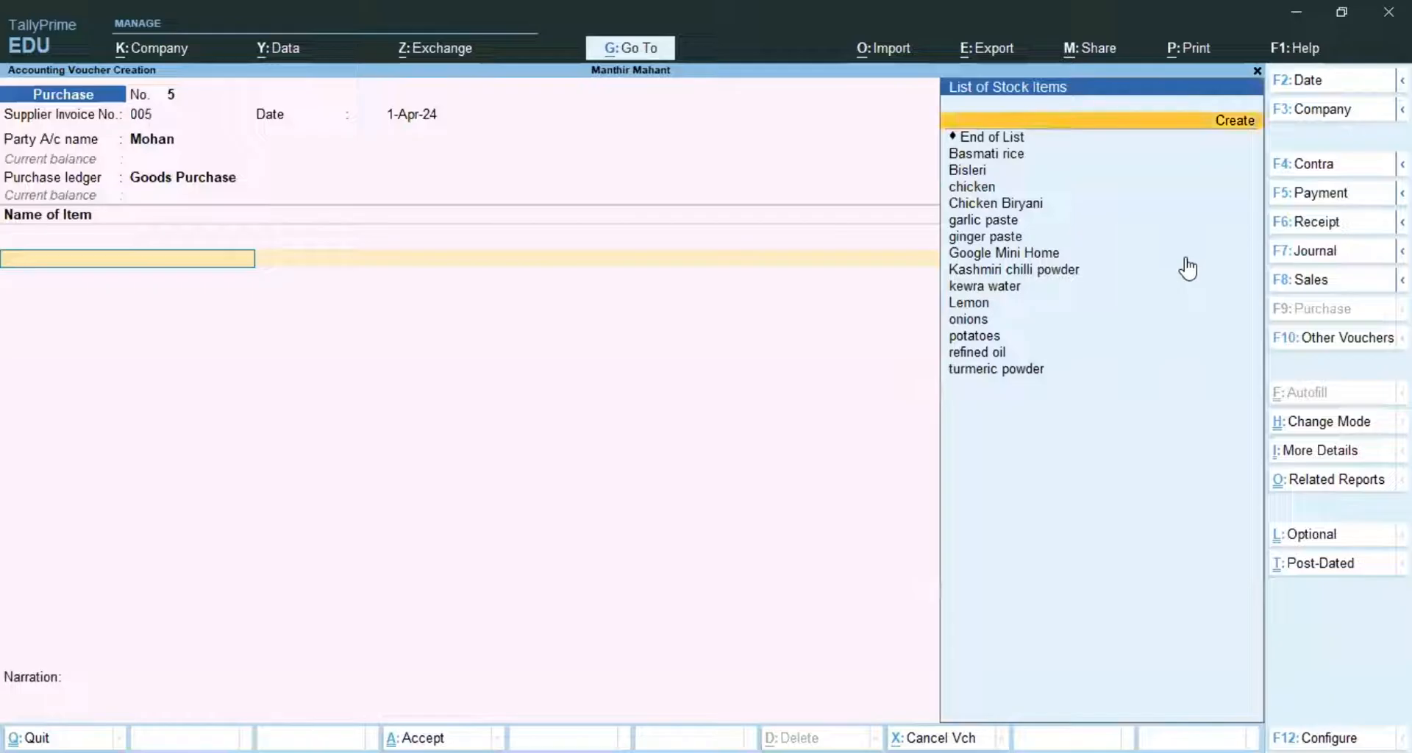
- Add the stock item potatoes to the purchase voucher with a quantity of 1000 bags
{"action": "key", "text": "Down"}
{"action": "key", "text": "Down"}
{"action": "key", "text": "Down"}
{"action": "key", "text": "Down"}
{"action": "key", "text": "Down"}
{"action": "key", "text": "Down"}
{"action": "key", "text": "Down"}
{"action": "key", "text": "Down"}
{"action": "key", "text": "Down"}
{"action": "key", "text": "Down"}
{"action": "key", "text": "Down"}
{"action": "key", "text": "Down"}
{"action": "key", "text": "Down"}
{"action": "key", "text": "Down"}
{"action": "key", "text": "Down"}
{"action": "key", "text": "Up"}
{"action": "key", "text": "Up"}
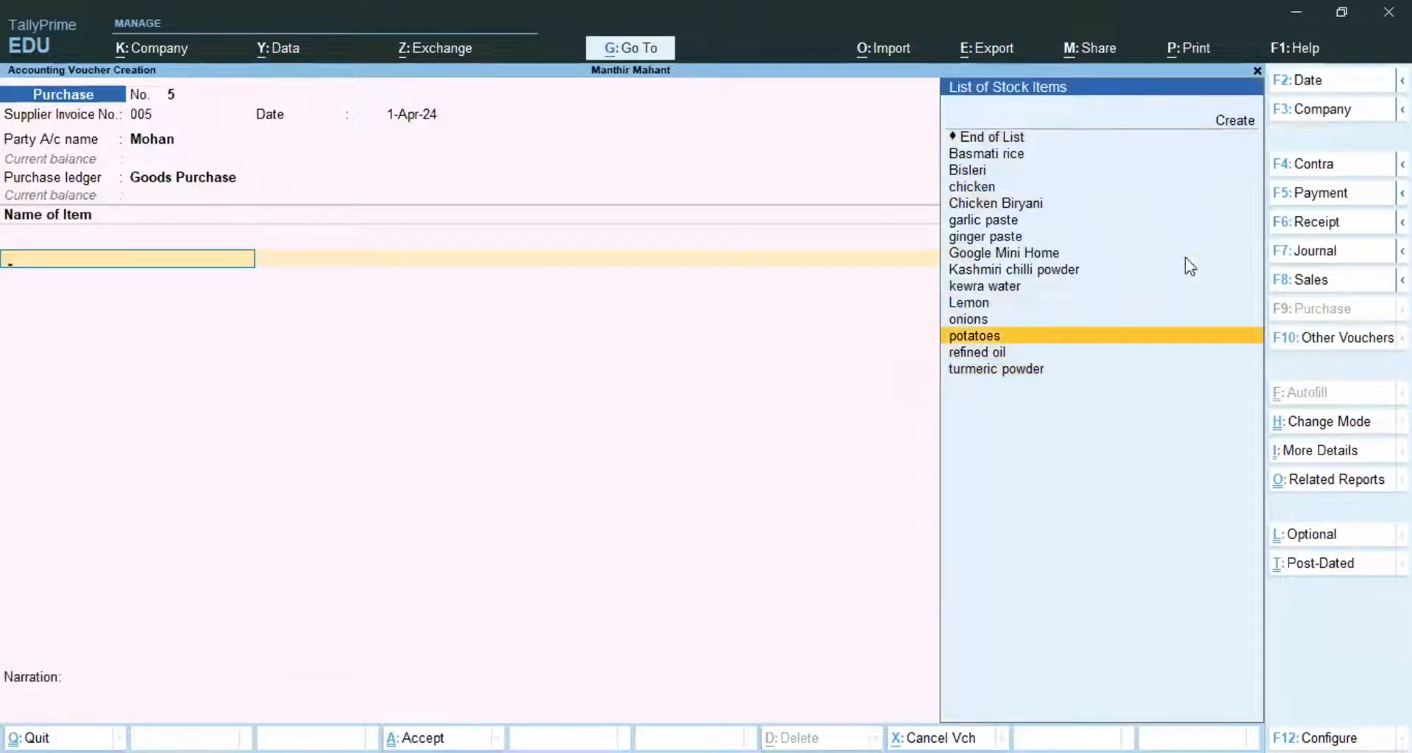
{"action": "key", "text": "Return"}
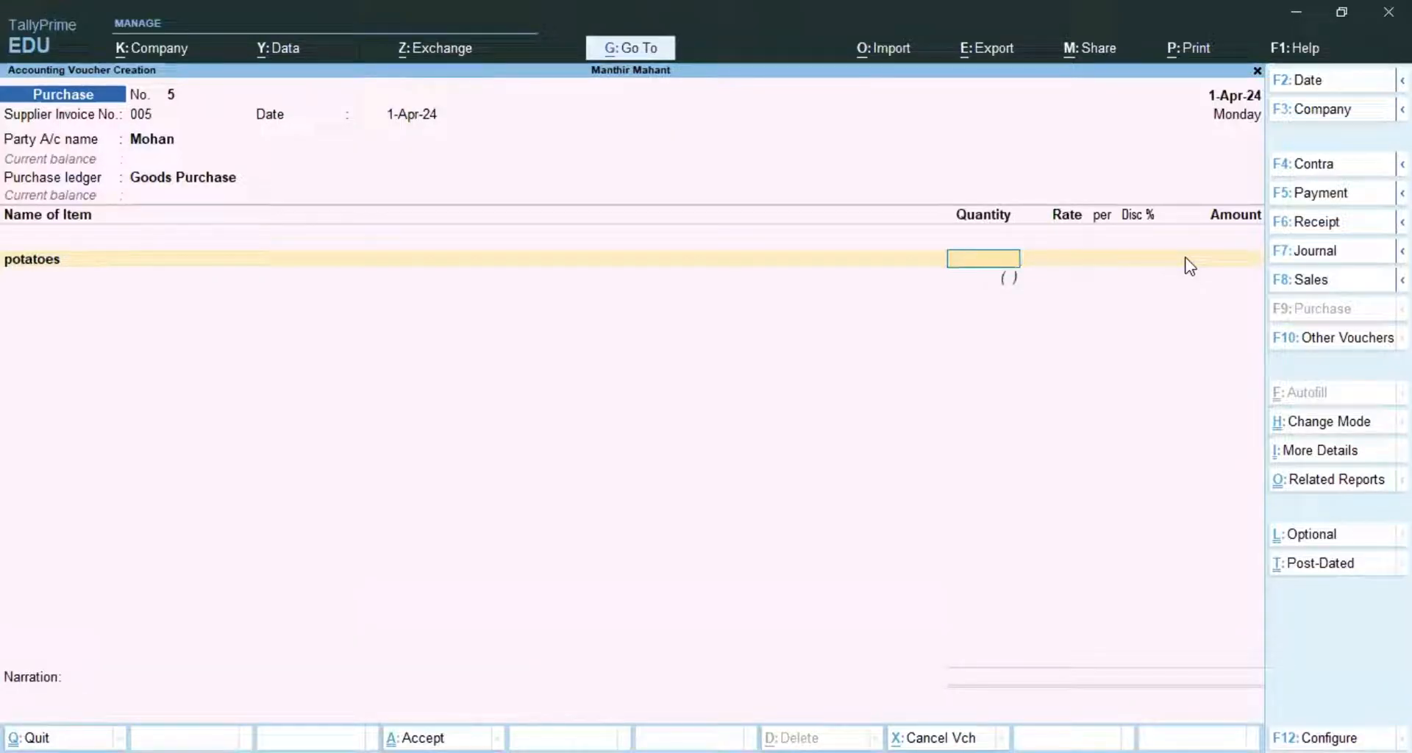
{"action": "type", "text": "1000bag"}
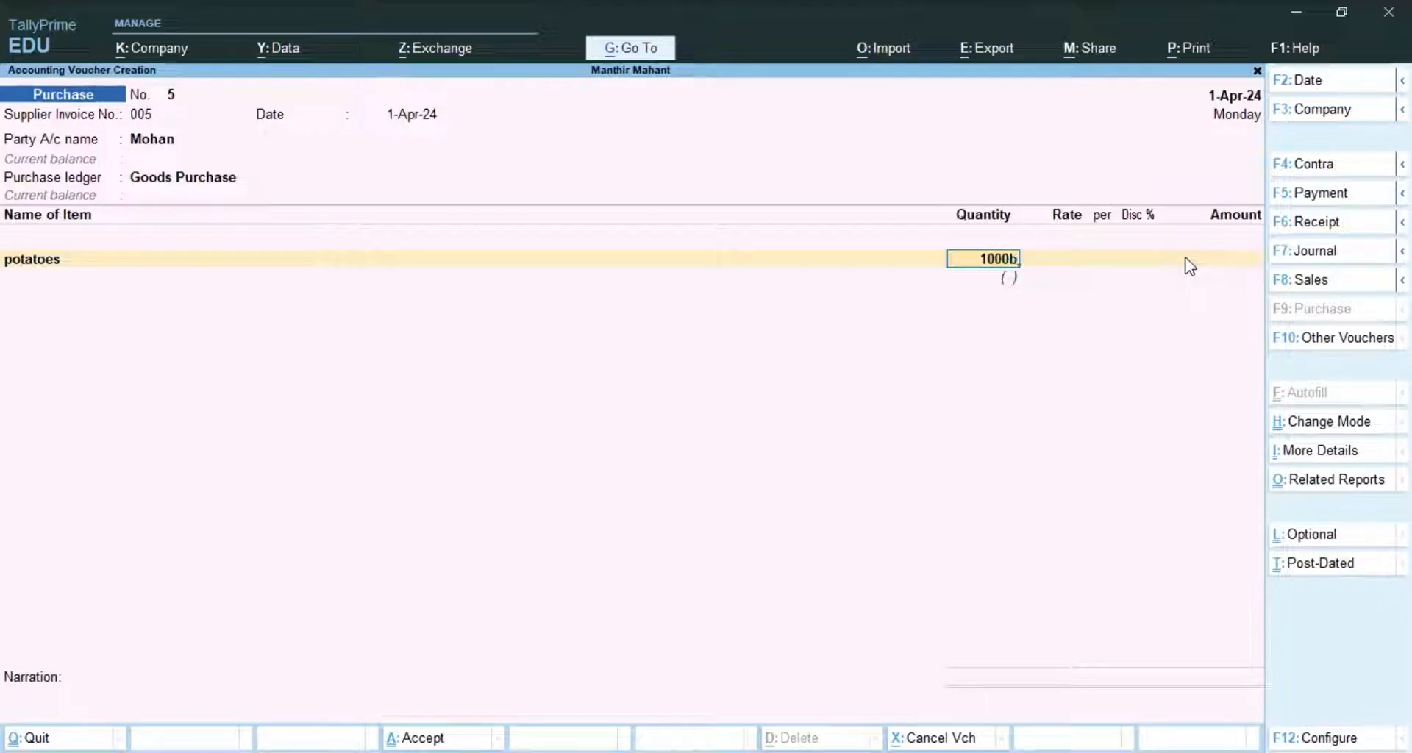
{"action": "key", "text": "Return"}
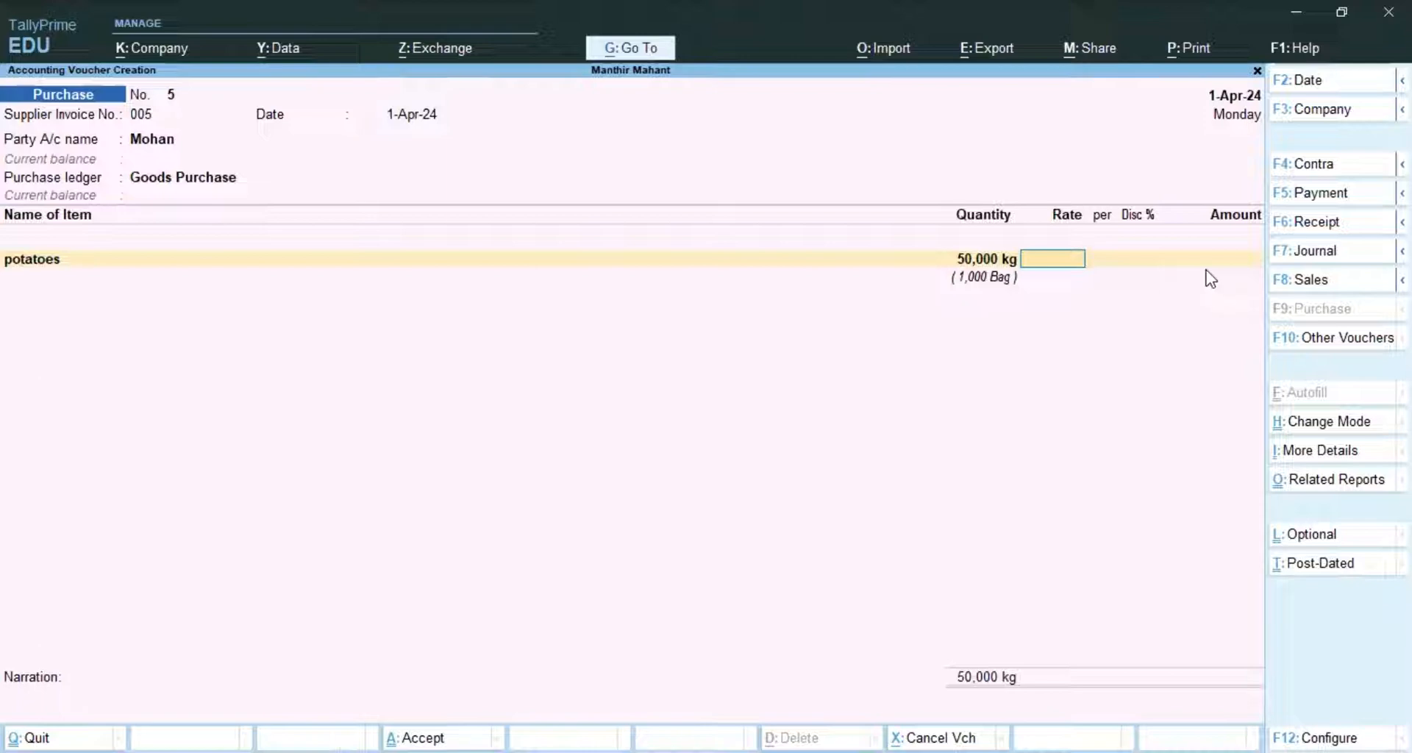
- Set the purchase rate of the potatoes to 1,500 per Bag
{"action": "type", "text": "1500"}
{"action": "key", "text": "Return"}
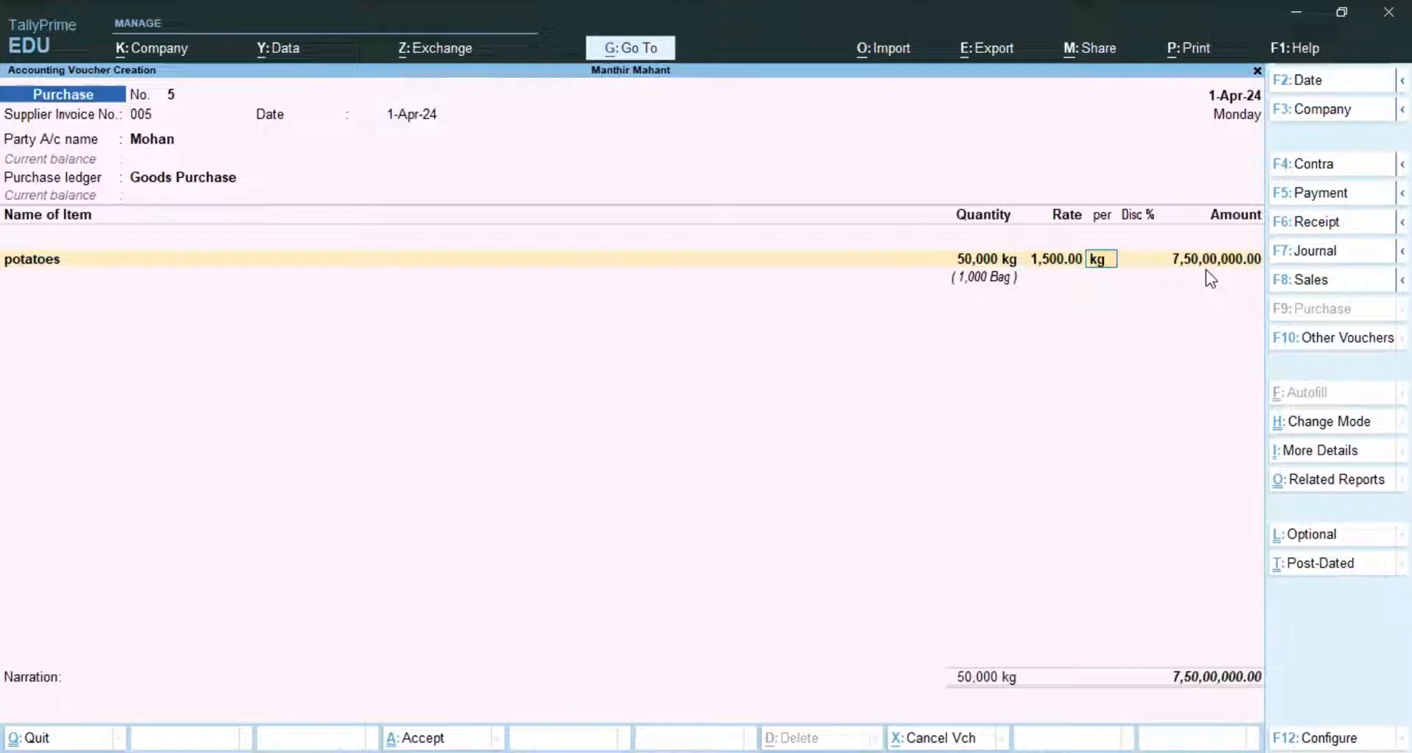
{"action": "type", "text": "b"}
{"action": "key", "text": "Return"}
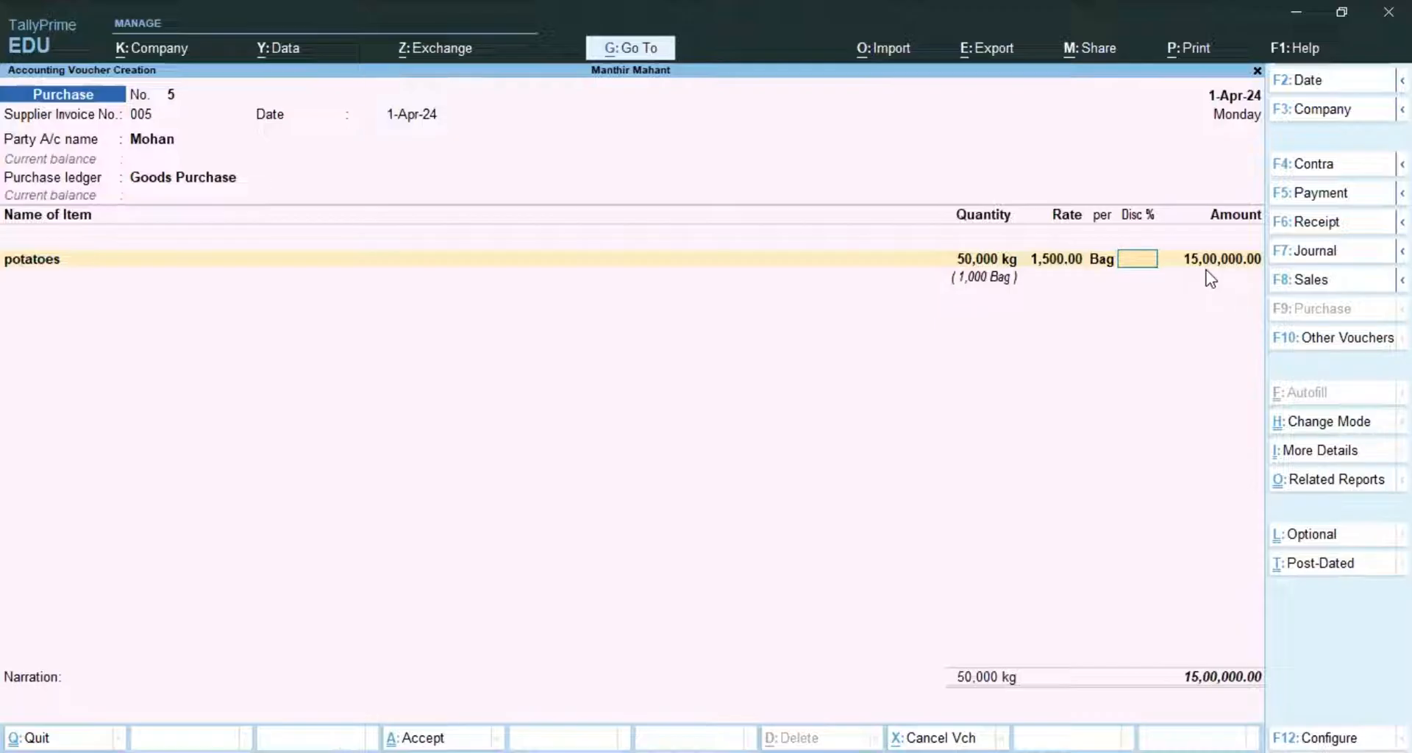
- Change the rate of the potatoes to 30 per kg
{"action": "key", "text": "BackSpace"}
{"action": "key", "text": "BackSpace"}
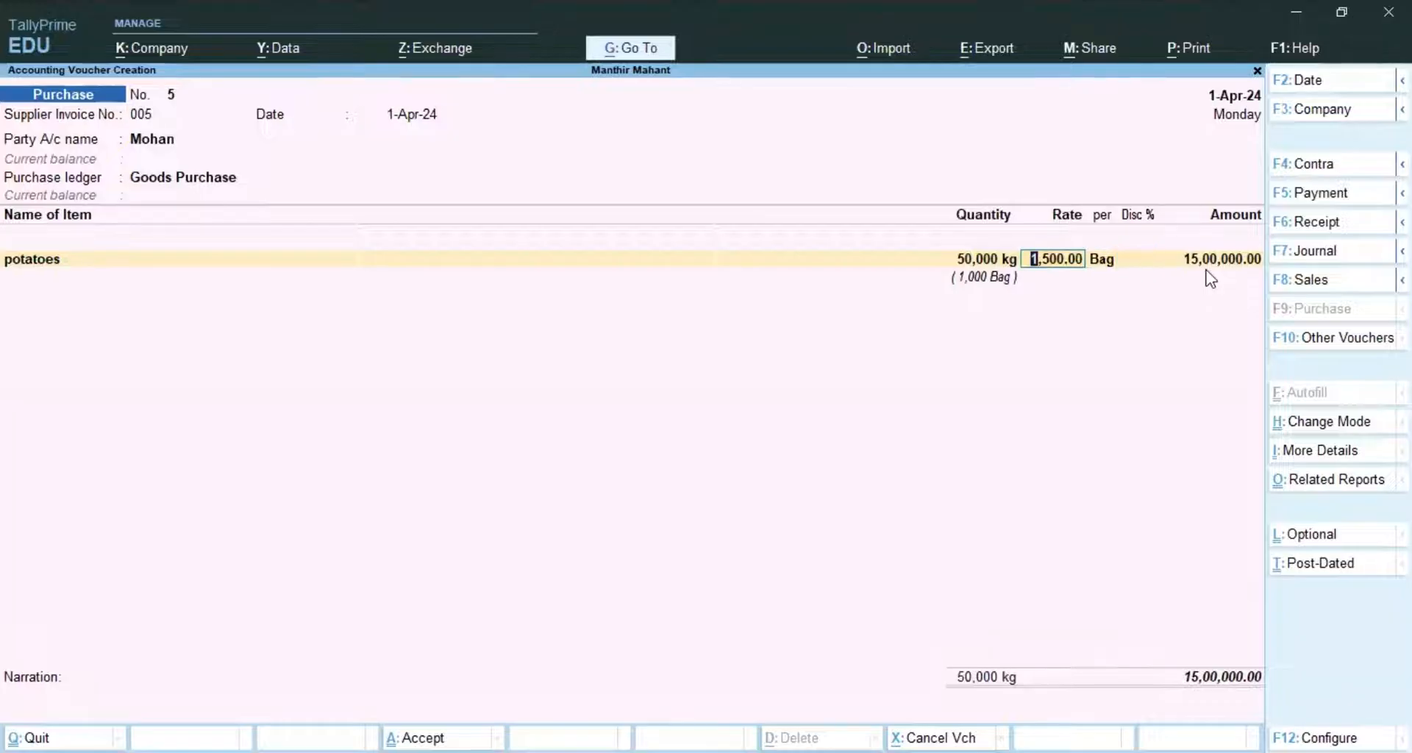
{"action": "type", "text": "30"}
{"action": "key", "text": "Return"}
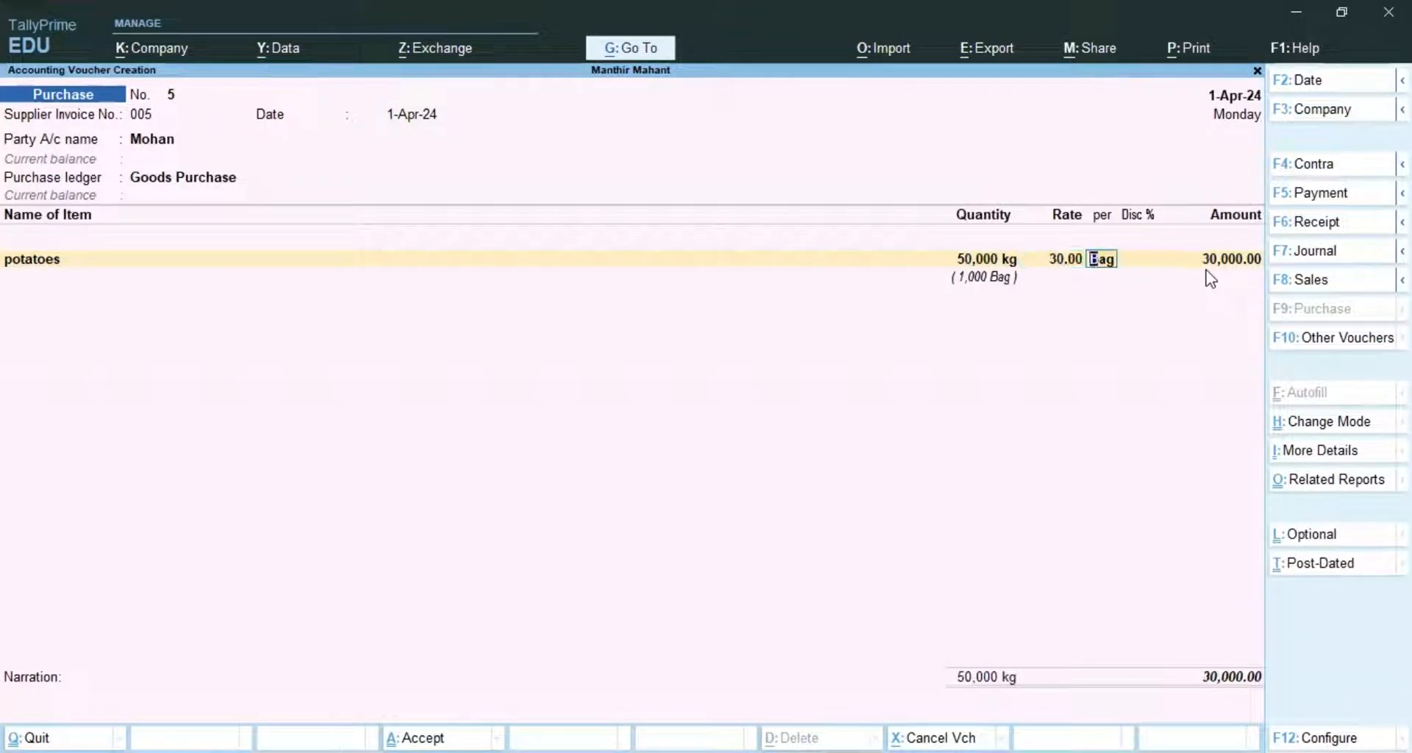
{"action": "type", "text": "kg"}
{"action": "key", "text": "Return"}
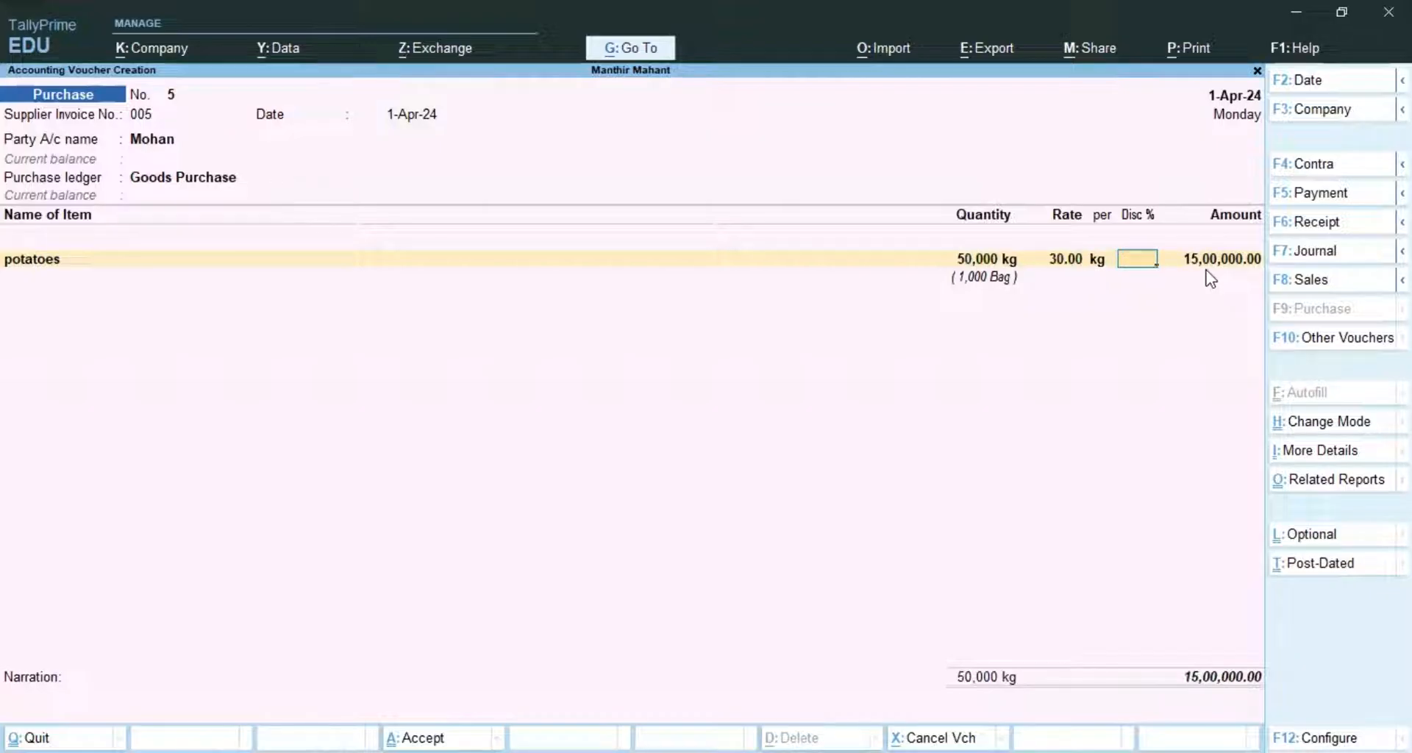
- Change the rate of the potatoes to 40, keeping kg as the rate unit
{"action": "key", "text": "BackSpace"}
{"action": "key", "text": "BackSpace"}
{"action": "type", "text": "40"}
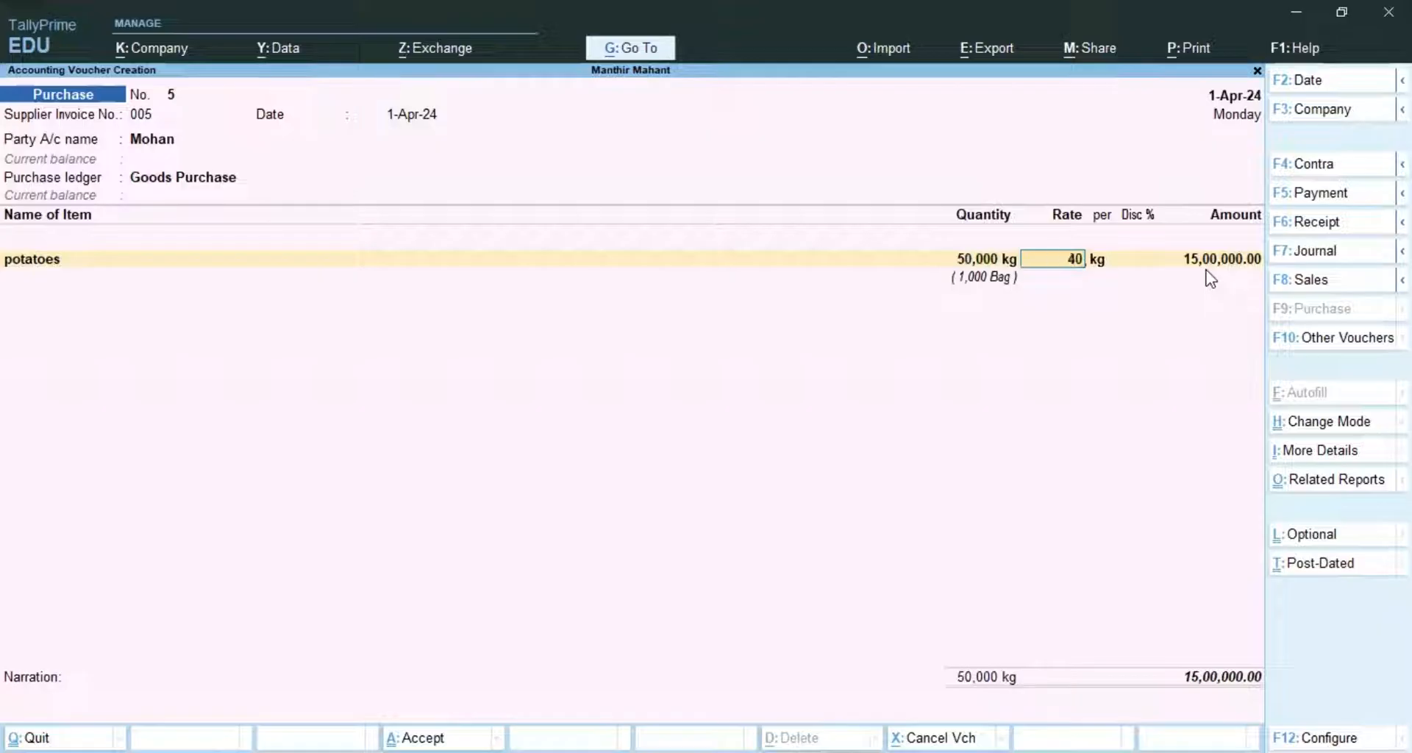
{"action": "key", "text": "Return"}
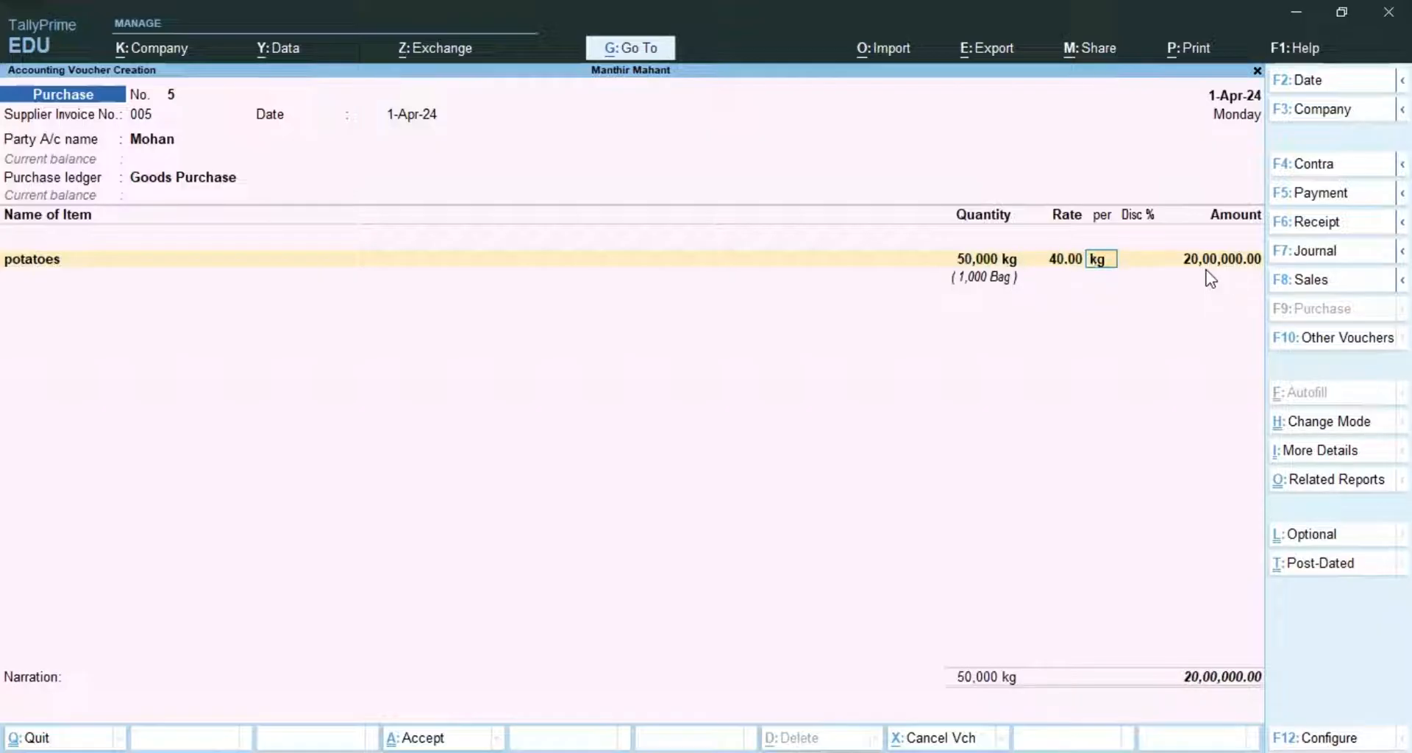
- Set the rate of the potatoes back to 1,500 with Bag as the rate unit
{"action": "key", "text": "BackSpace"}
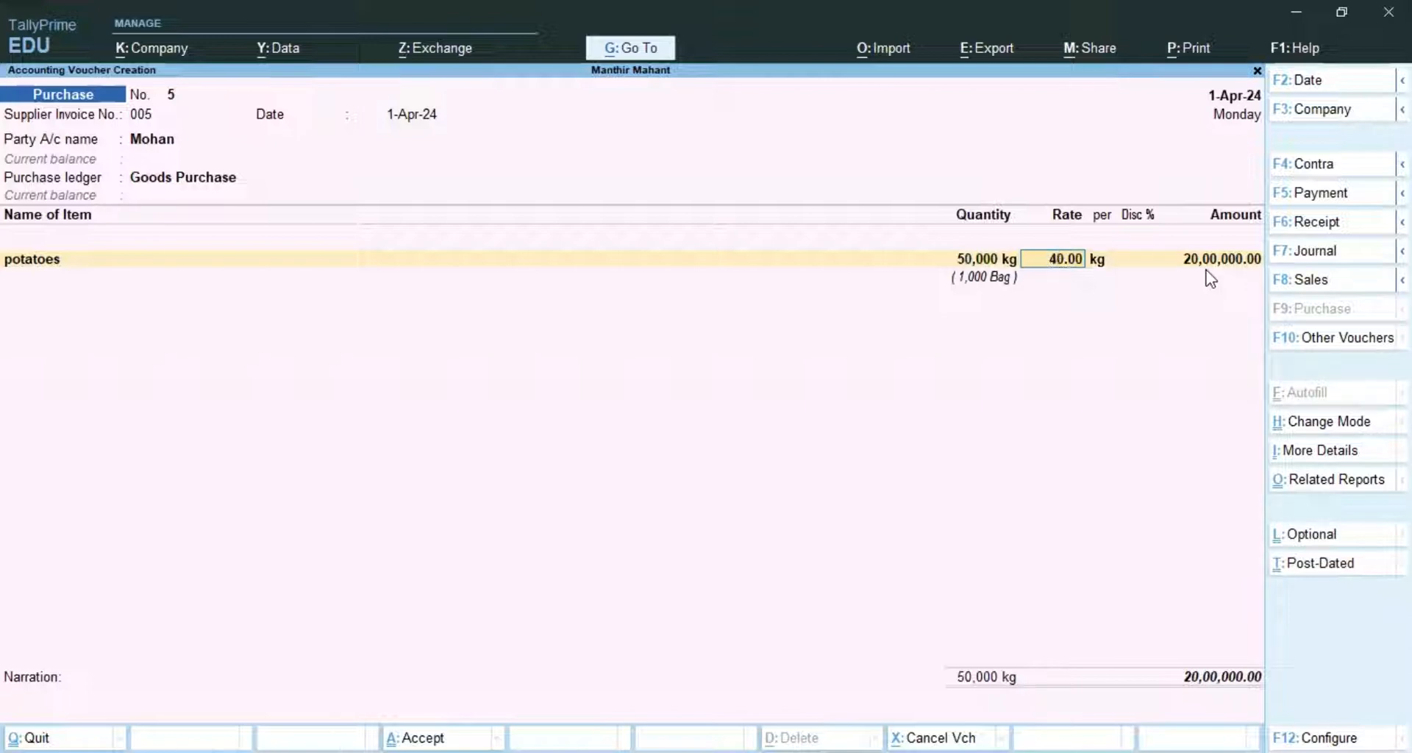
{"action": "type", "text": "1500"}
{"action": "key", "text": "Return"}
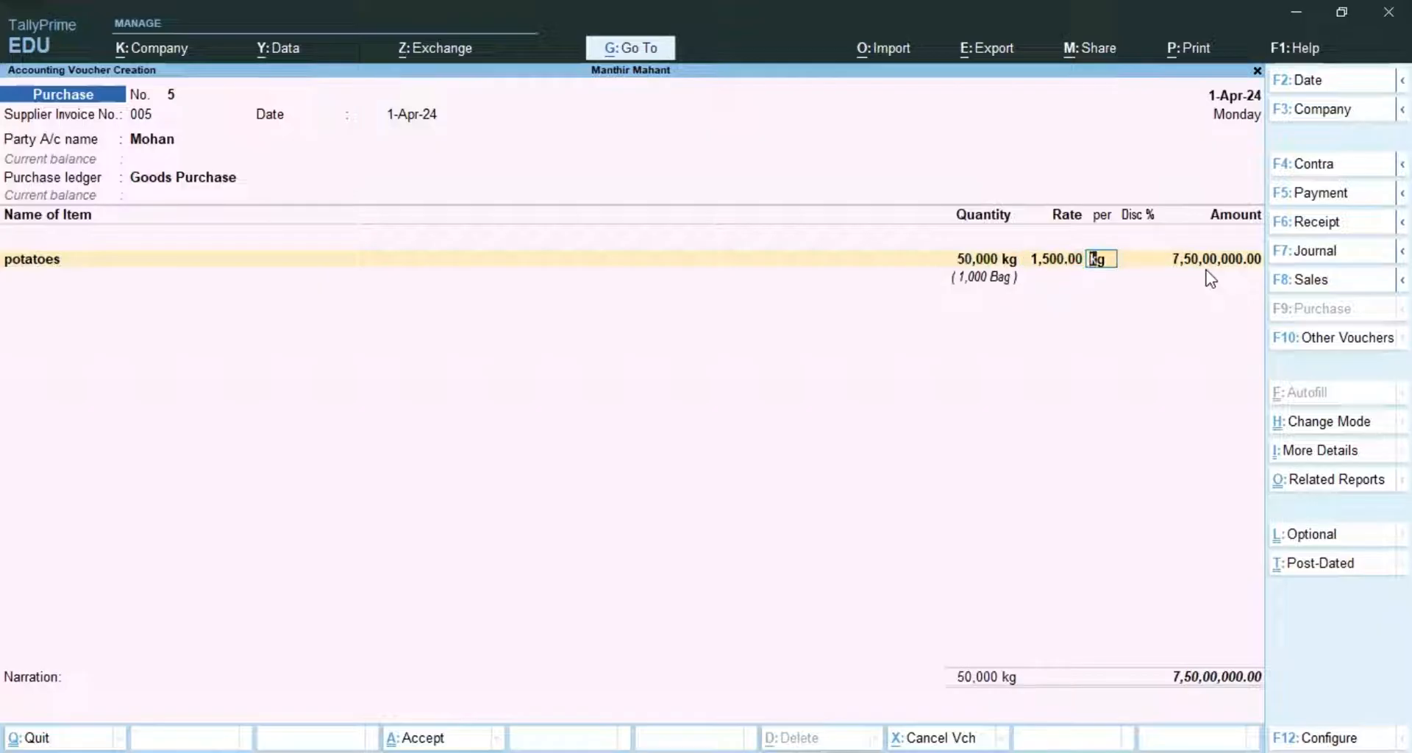
{"action": "type", "text": "b"}
{"action": "key", "text": "Return"}
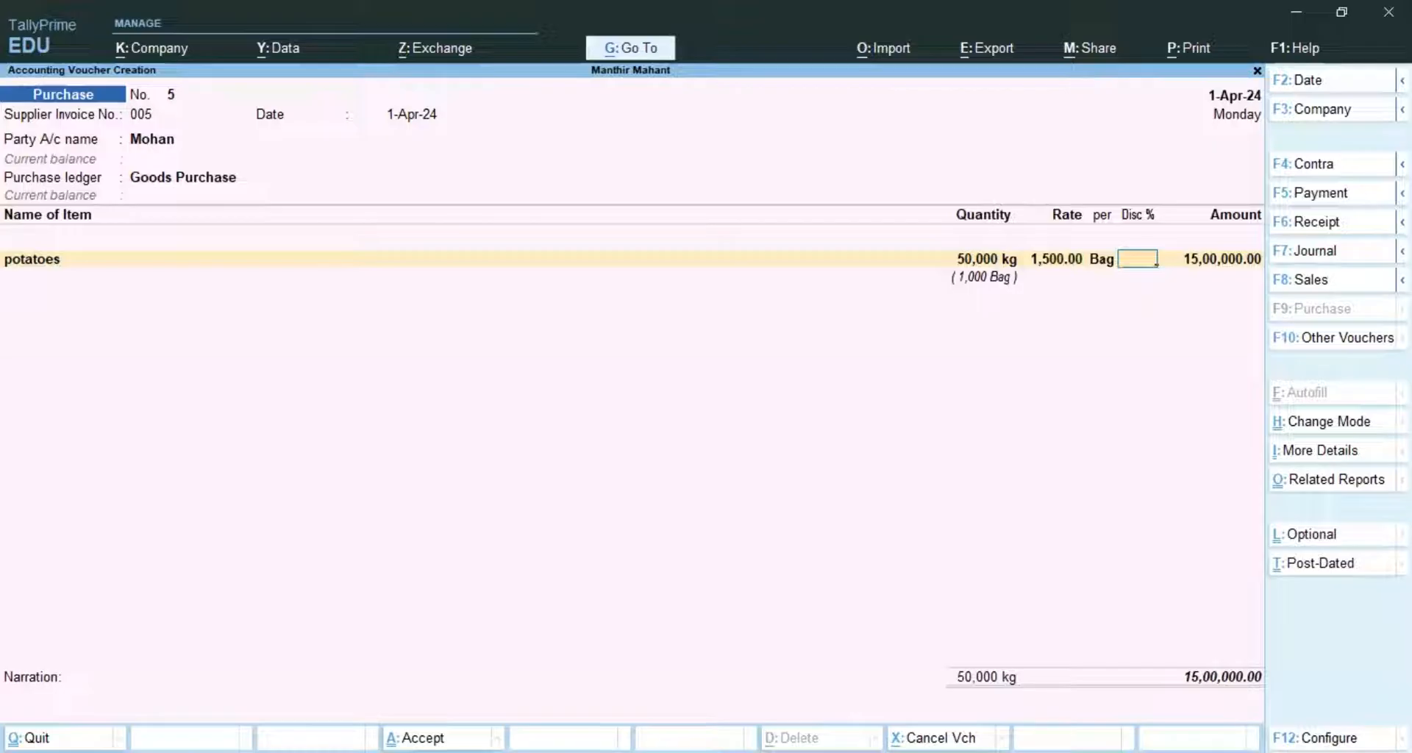
- End the item list, accept the bill-wise details as New Ref 005 with 15 days' credit, and save the purchase voucher
{"action": "key", "text": "Return"}
{"action": "key", "text": "Return"}
{"action": "key", "text": "Return"}
{"action": "key", "text": "Return"}
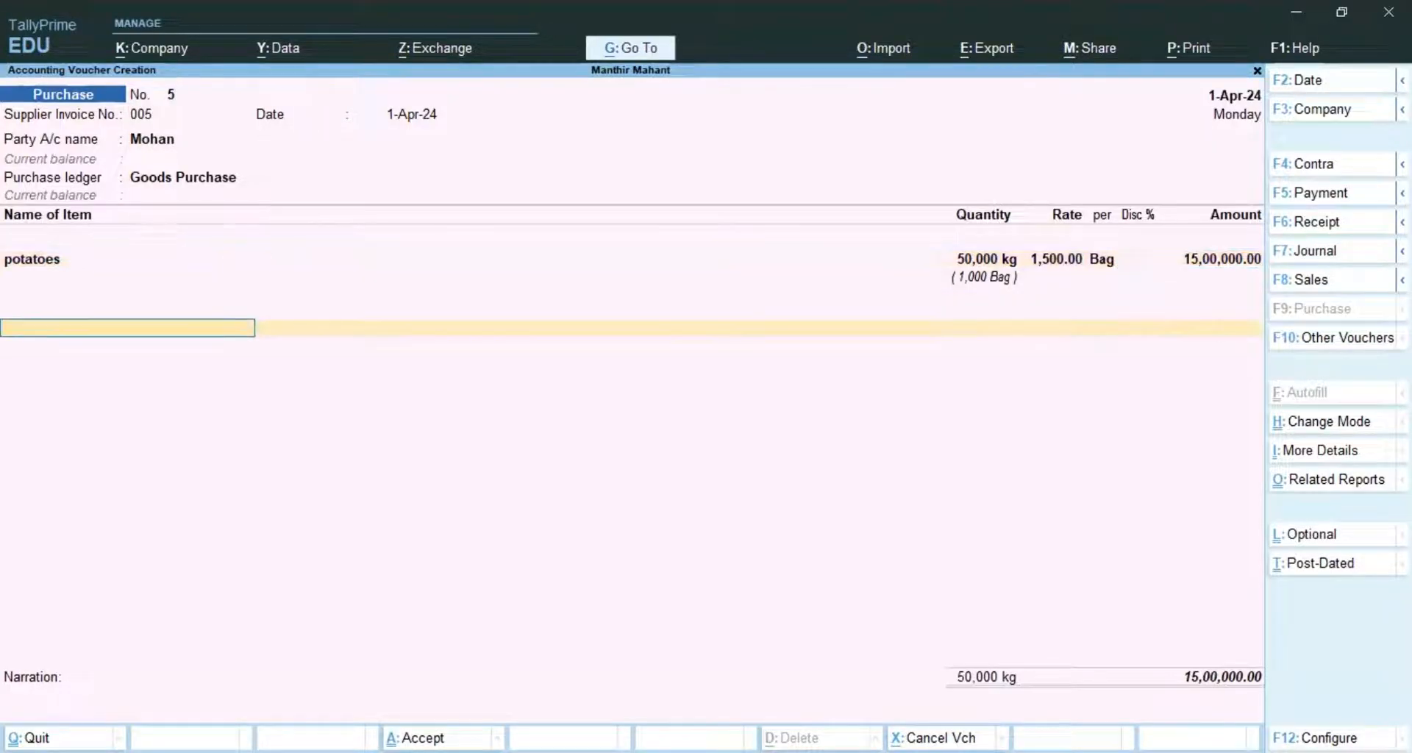
{"action": "key", "text": "Return"}
{"action": "key", "text": "Return"}
{"action": "key", "text": "Return"}
{"action": "key", "text": "Return"}
{"action": "key", "text": "Return"}
{"action": "key", "text": "Return"}
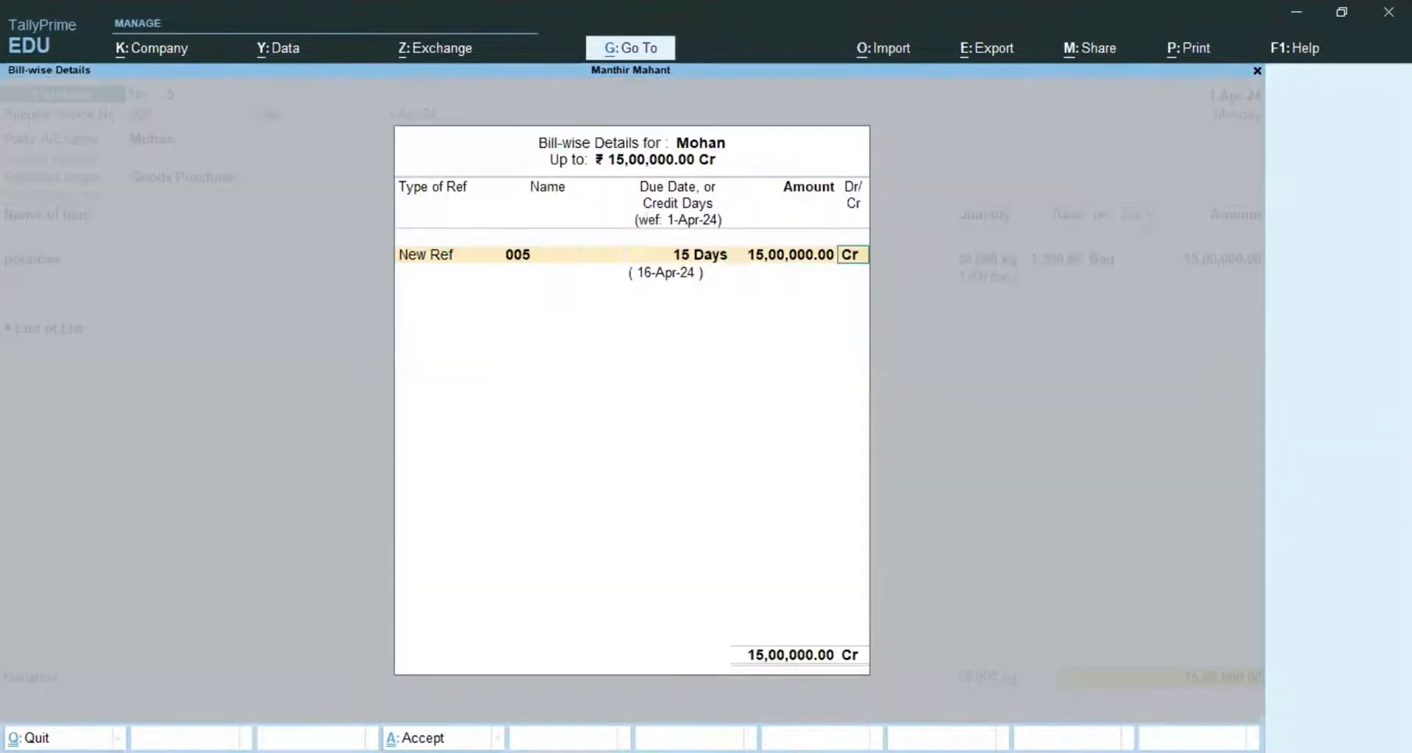
{"action": "key", "text": "Return"}
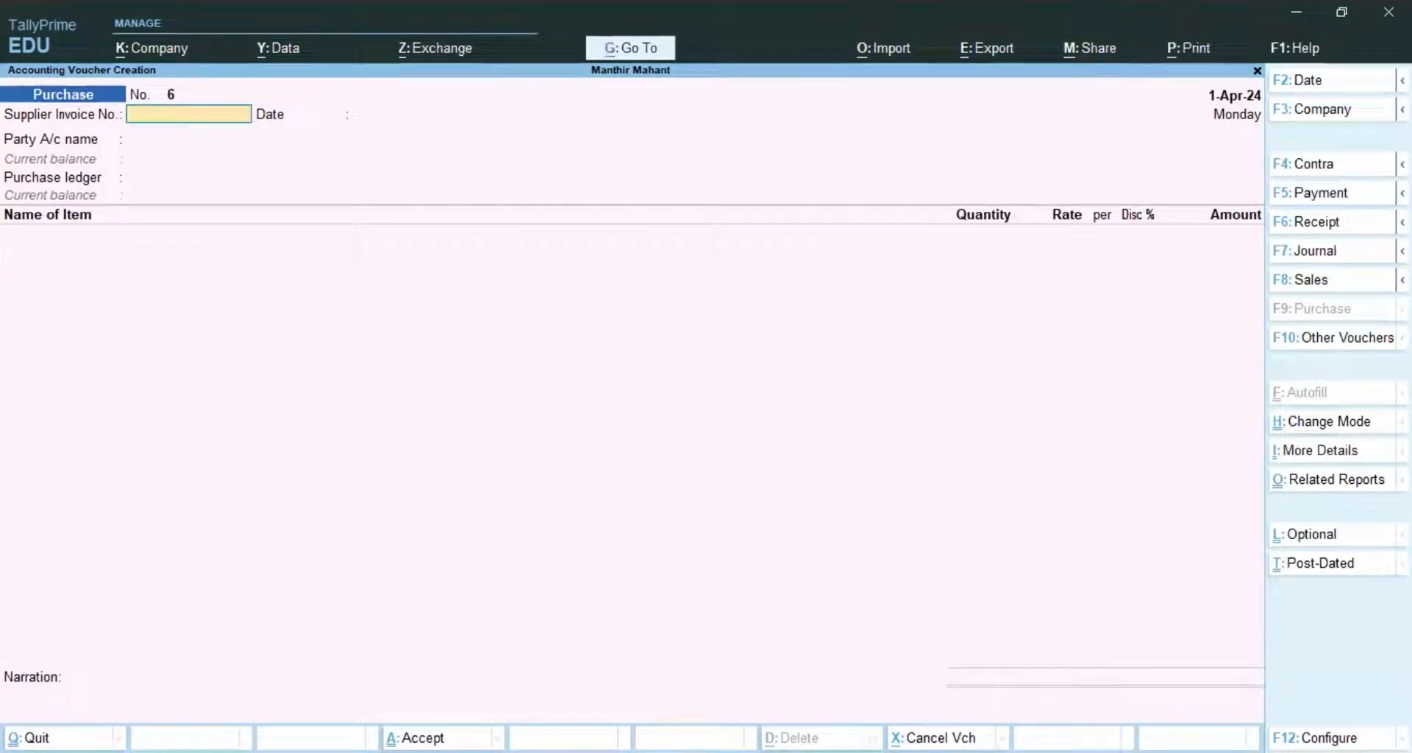
- Start a sales voucher for the customer listed directly before SBI, accept the party details, and use the Goods Sales ledger
{"action": "type", "text": "0"}
{"action": "key", "text": "F8"}
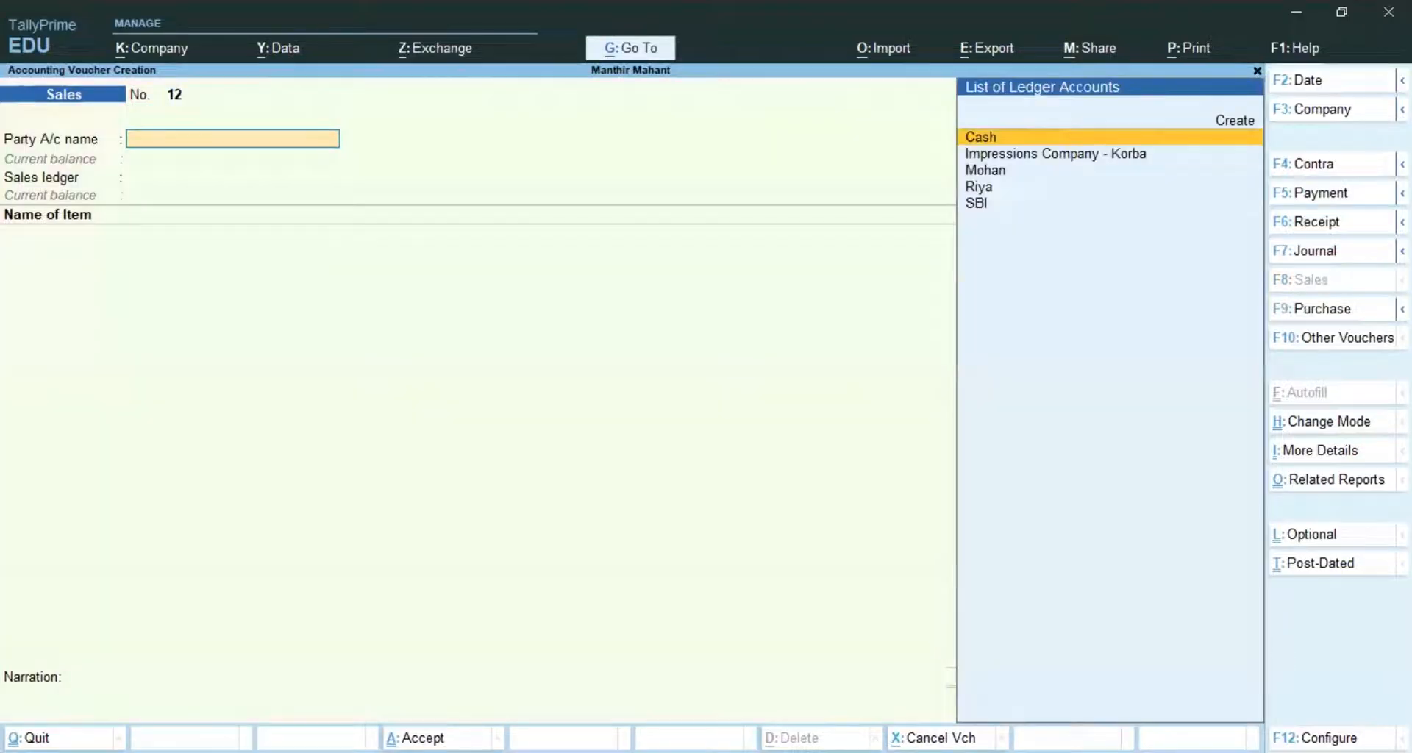
{"action": "key", "text": "0"}
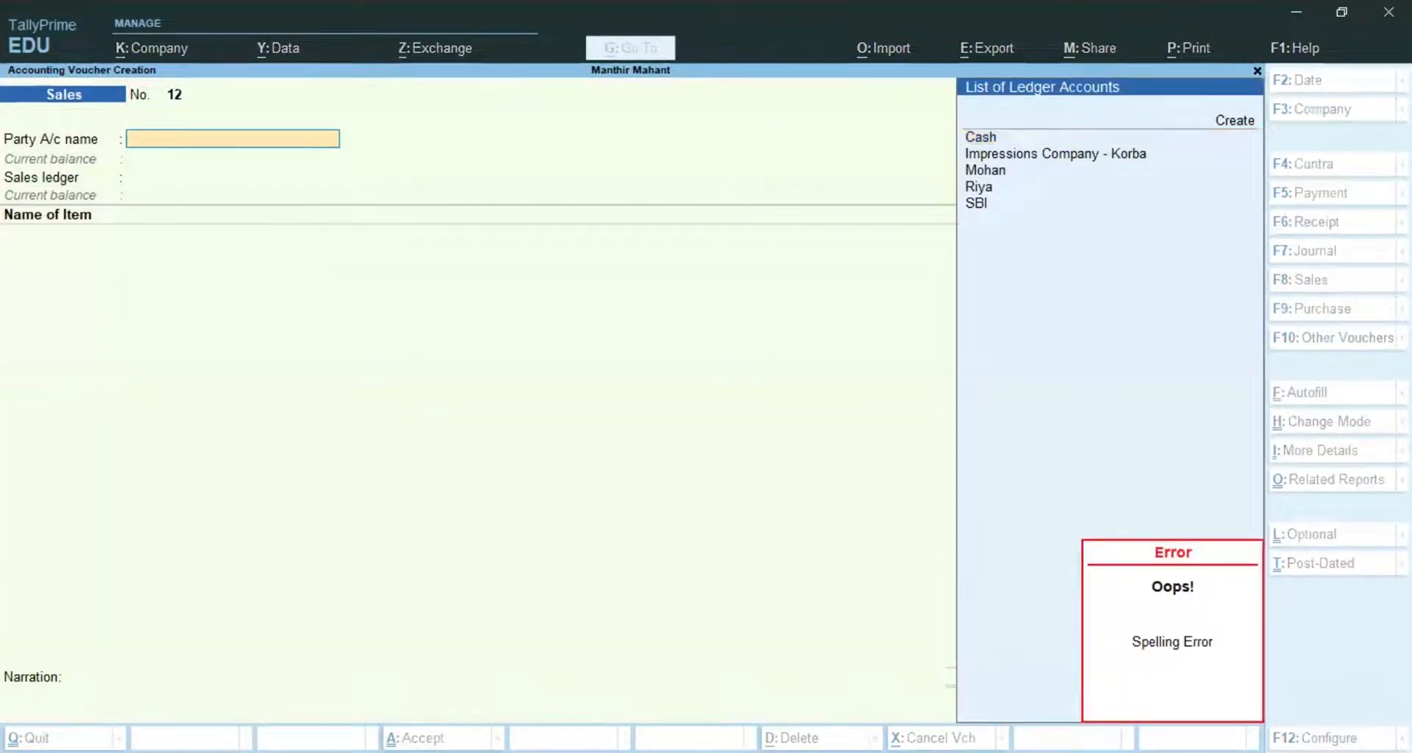
{"action": "key", "text": "Down"}
{"action": "key", "text": "Down"}
{"action": "key", "text": "Down"}
{"action": "key", "text": "Down"}
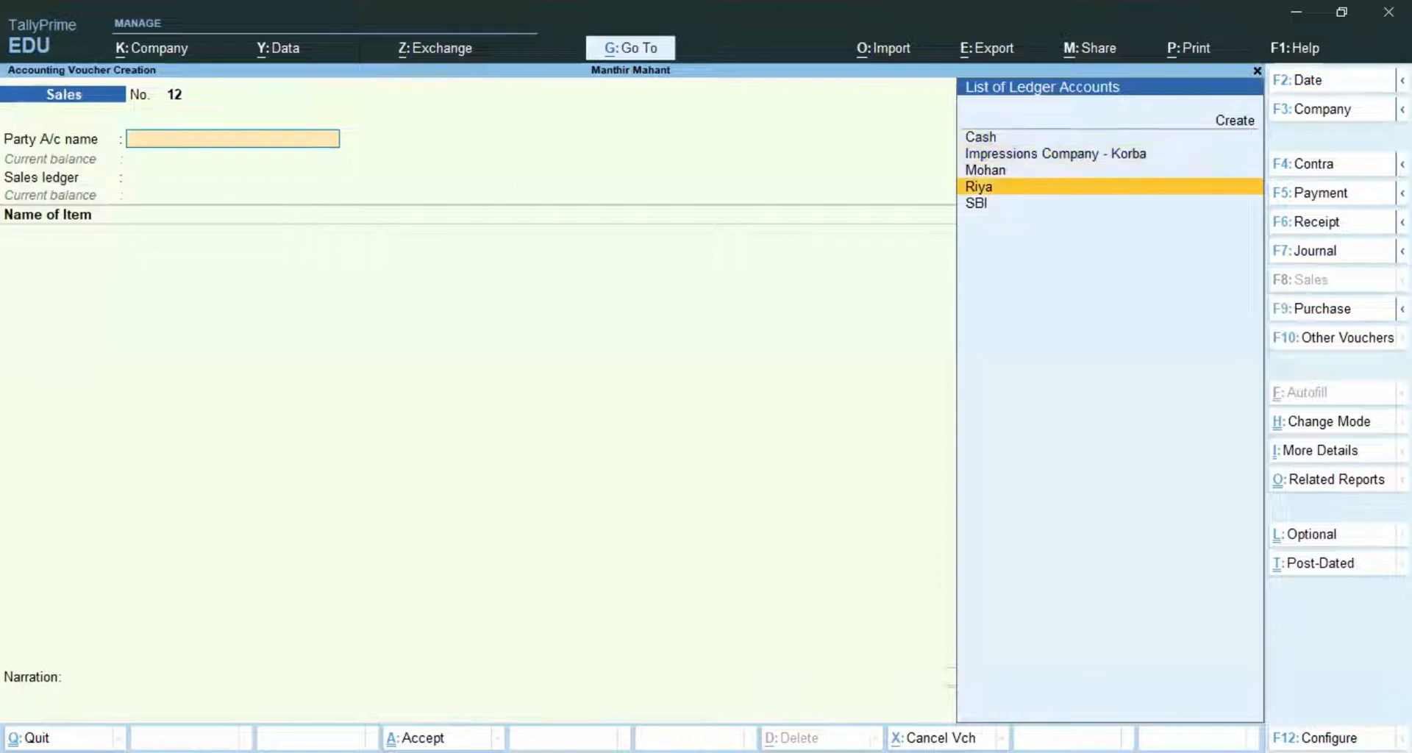
{"action": "key", "text": "Return"}
{"action": "key", "text": "ctrl+a"}
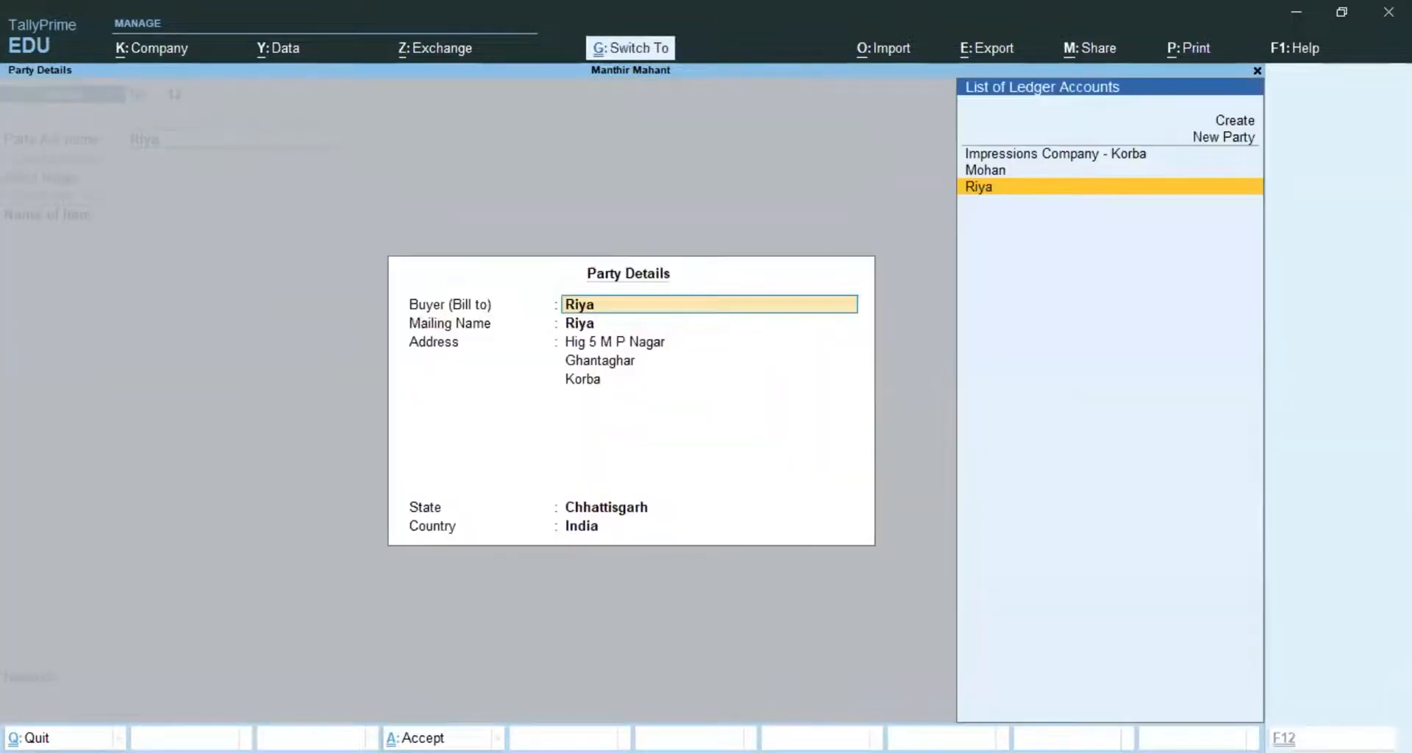
{"action": "key", "text": "ctrl+a"}
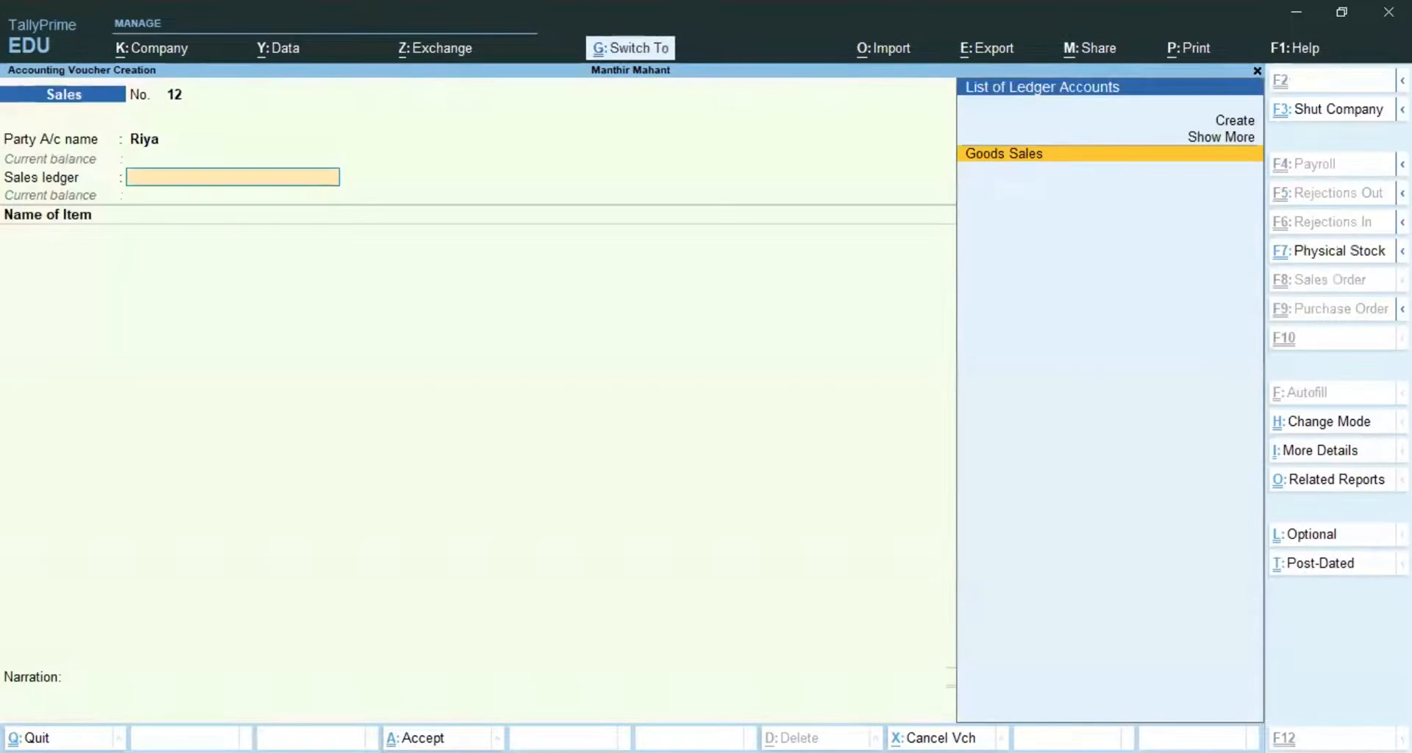
{"action": "key", "text": "Return"}
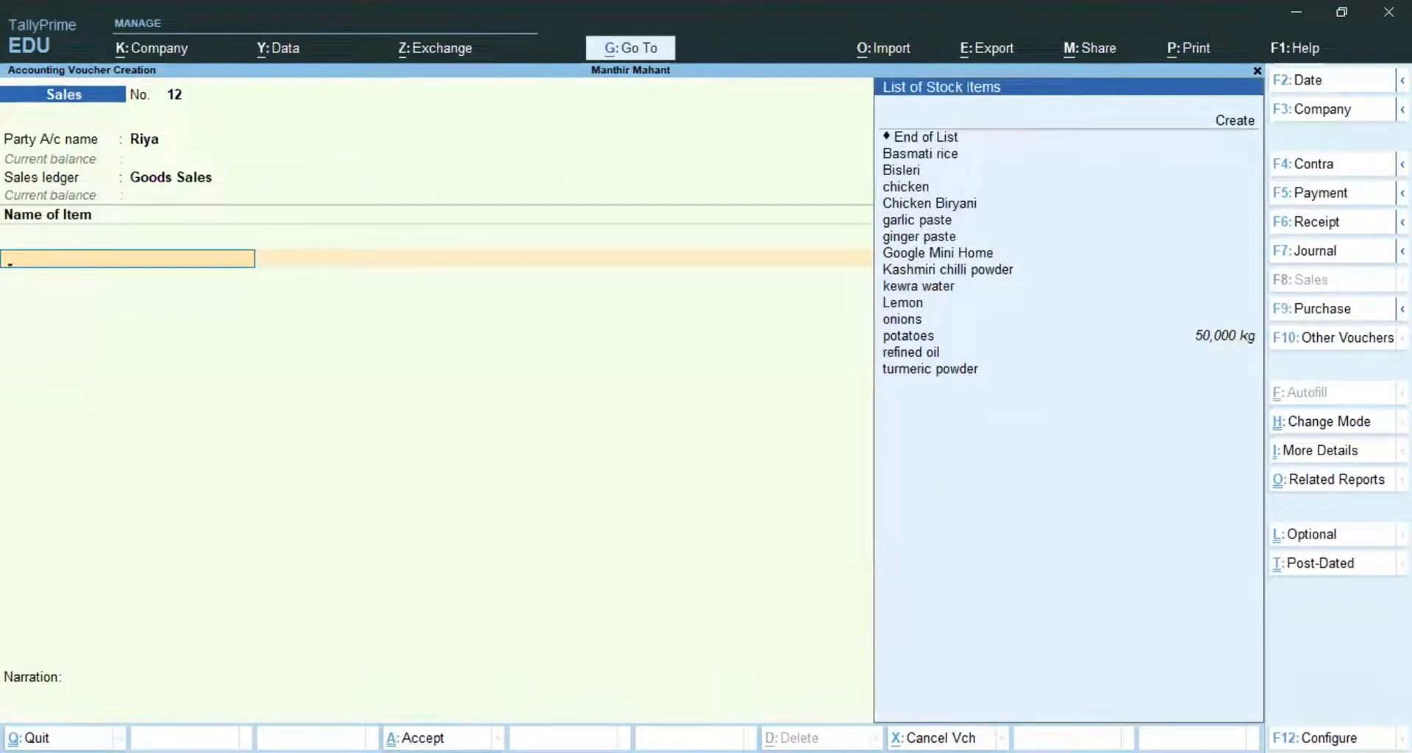
- Choose potatoes as the stock item on the sales voucher
{"action": "key", "text": "Down"}
{"action": "key", "text": "Down"}
{"action": "key", "text": "Down"}
{"action": "key", "text": "Down"}
{"action": "key", "text": "Down"}
{"action": "key", "text": "Down"}
{"action": "key", "text": "Down"}
{"action": "key", "text": "Down"}
{"action": "key", "text": "Down"}
{"action": "key", "text": "Down"}
{"action": "key", "text": "Down"}
{"action": "key", "text": "Down"}
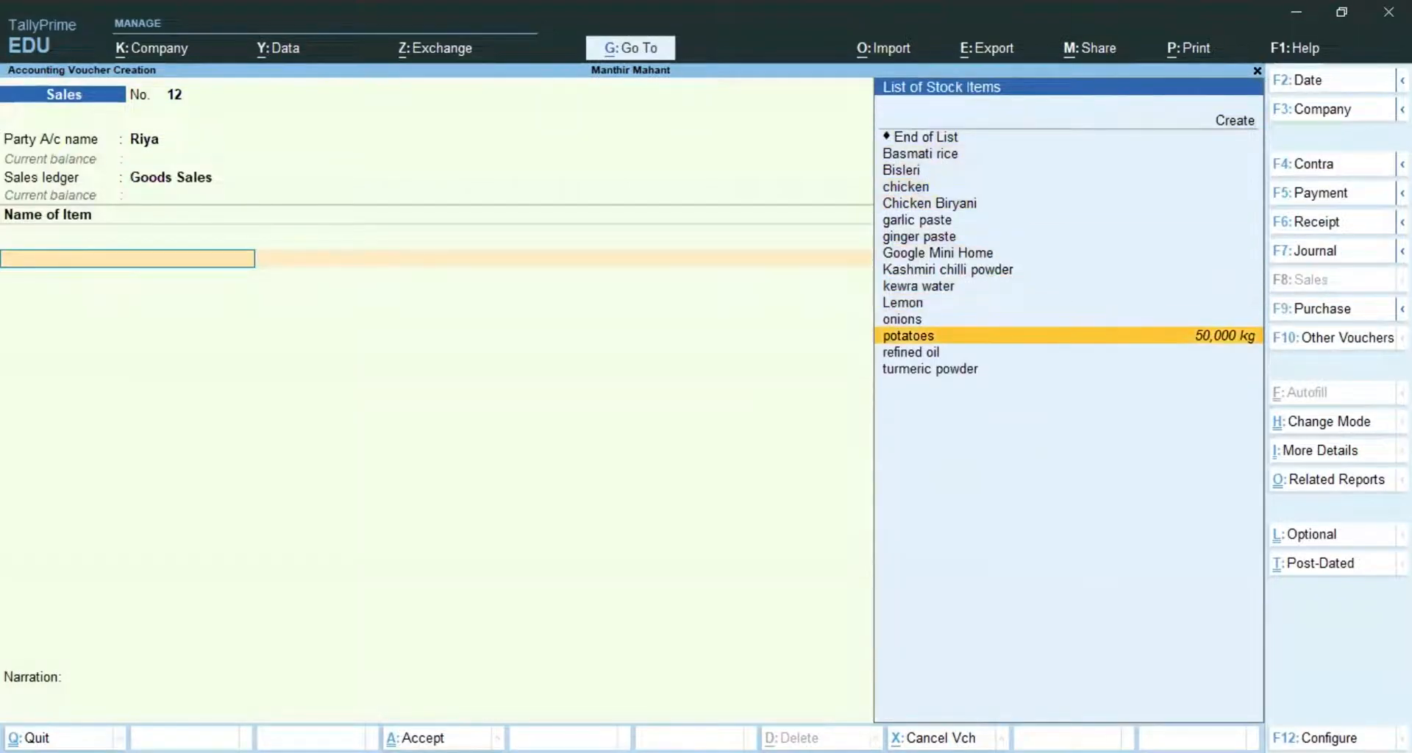
{"action": "key", "text": "Return"}
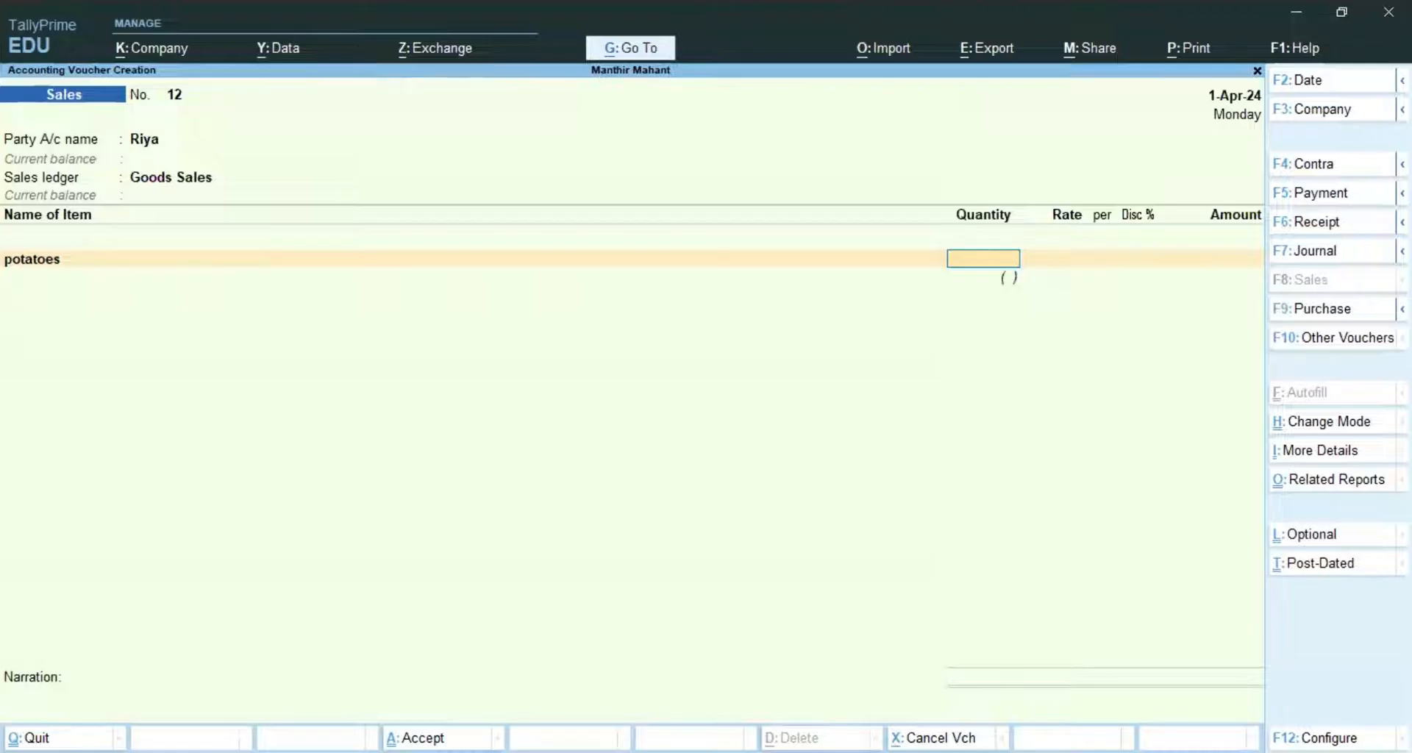
- Examine the stock query for potatoes from the item field, and return to the sales quantity entry
{"action": "key", "text": "BackSpace"}
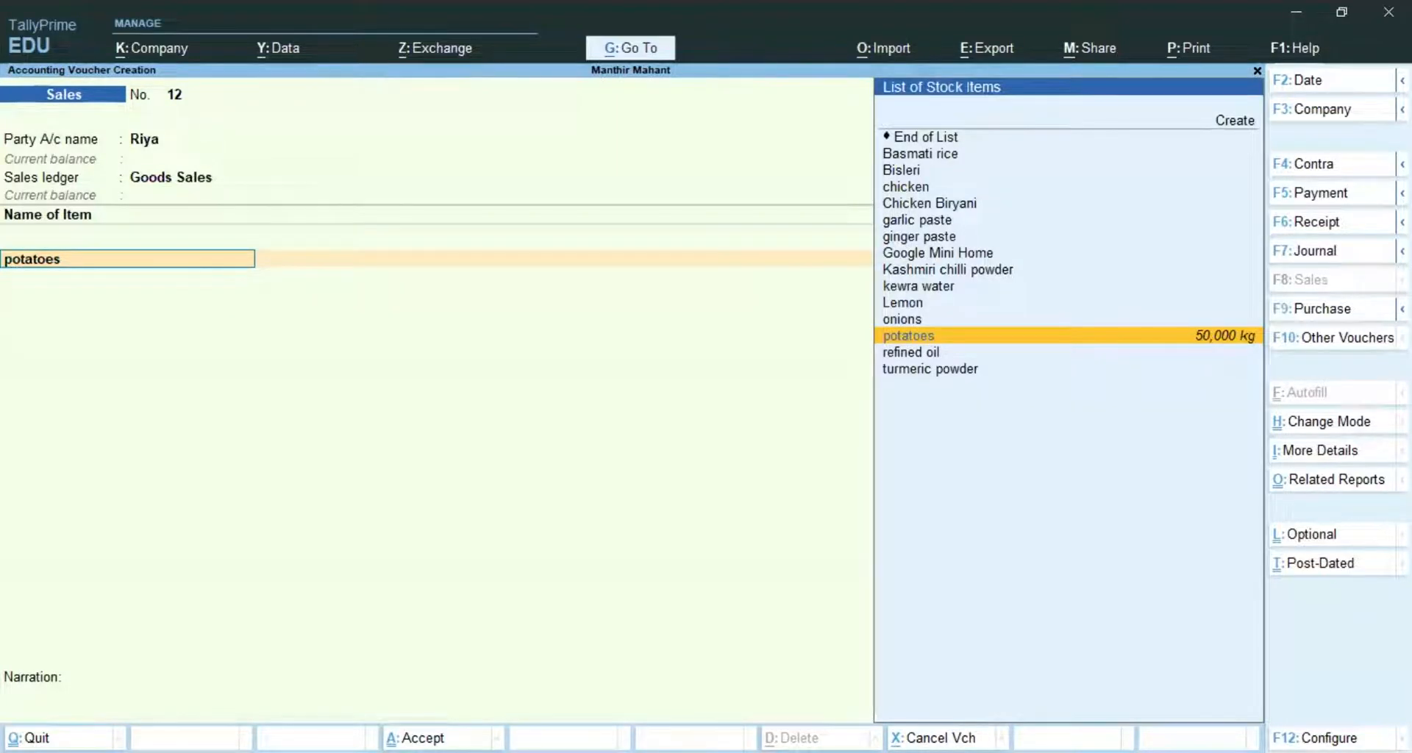
{"action": "key", "text": "alt+s"}
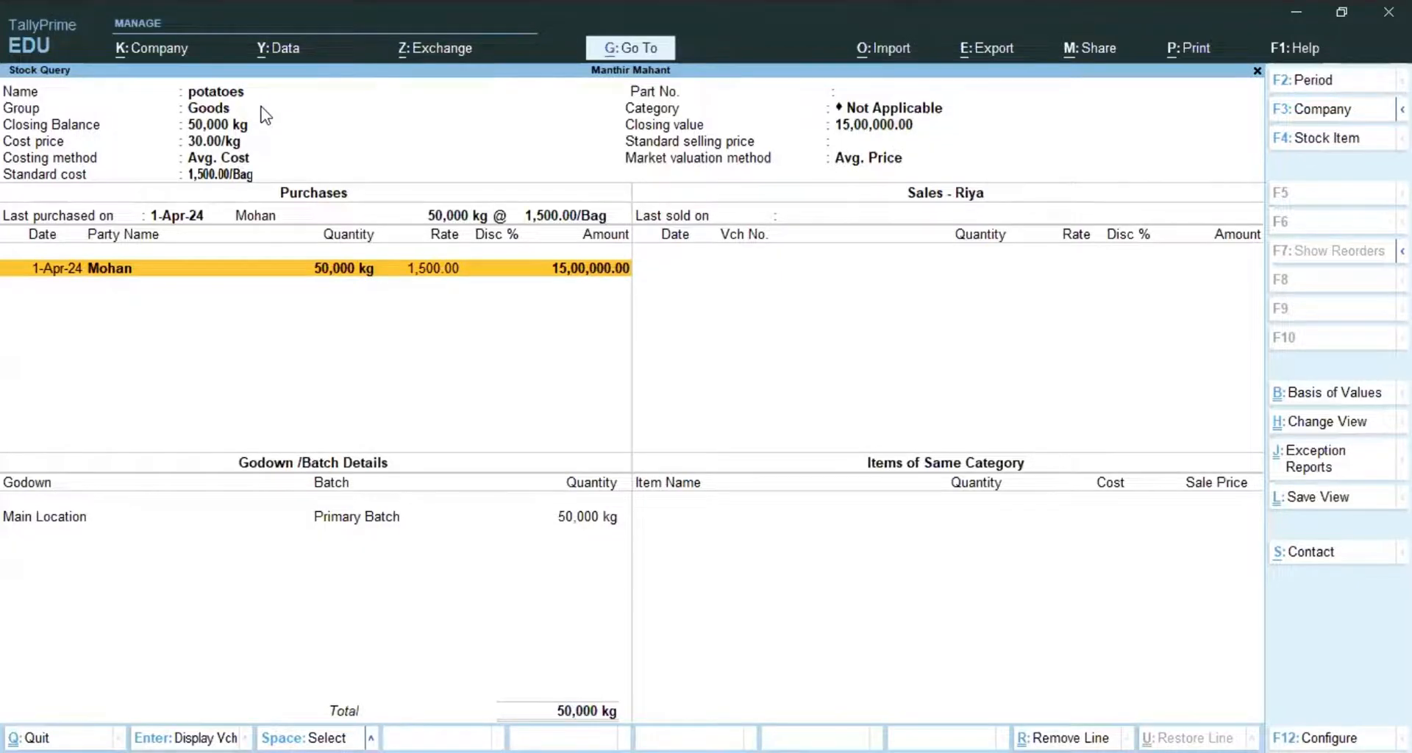
{"action": "key", "text": "Escape"}
{"action": "key", "text": "Return"}
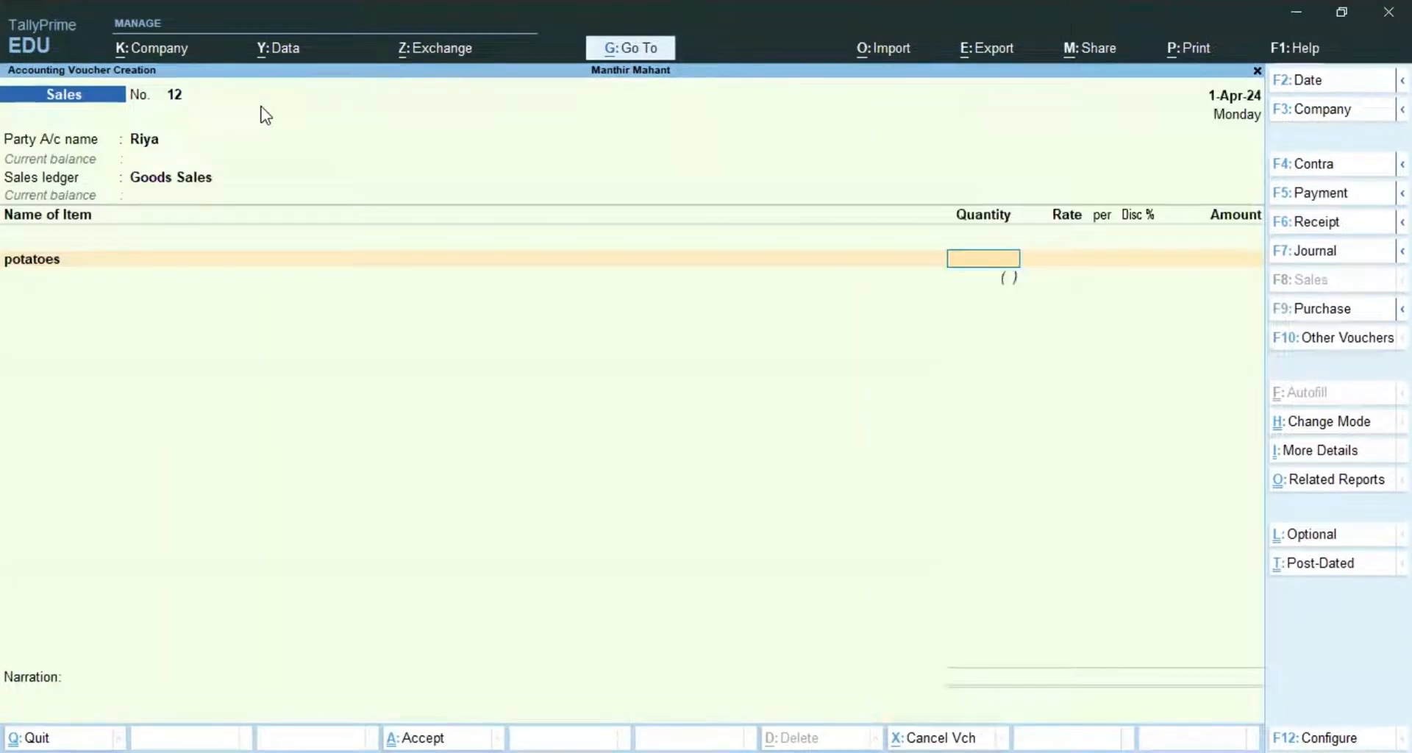
- Enter the potatoes' sales quantity as 2 Bag in the sales voucher
{"action": "type", "text": "5"}
{"action": "key", "text": "BackSpace"}
{"action": "type", "text": "2b"}
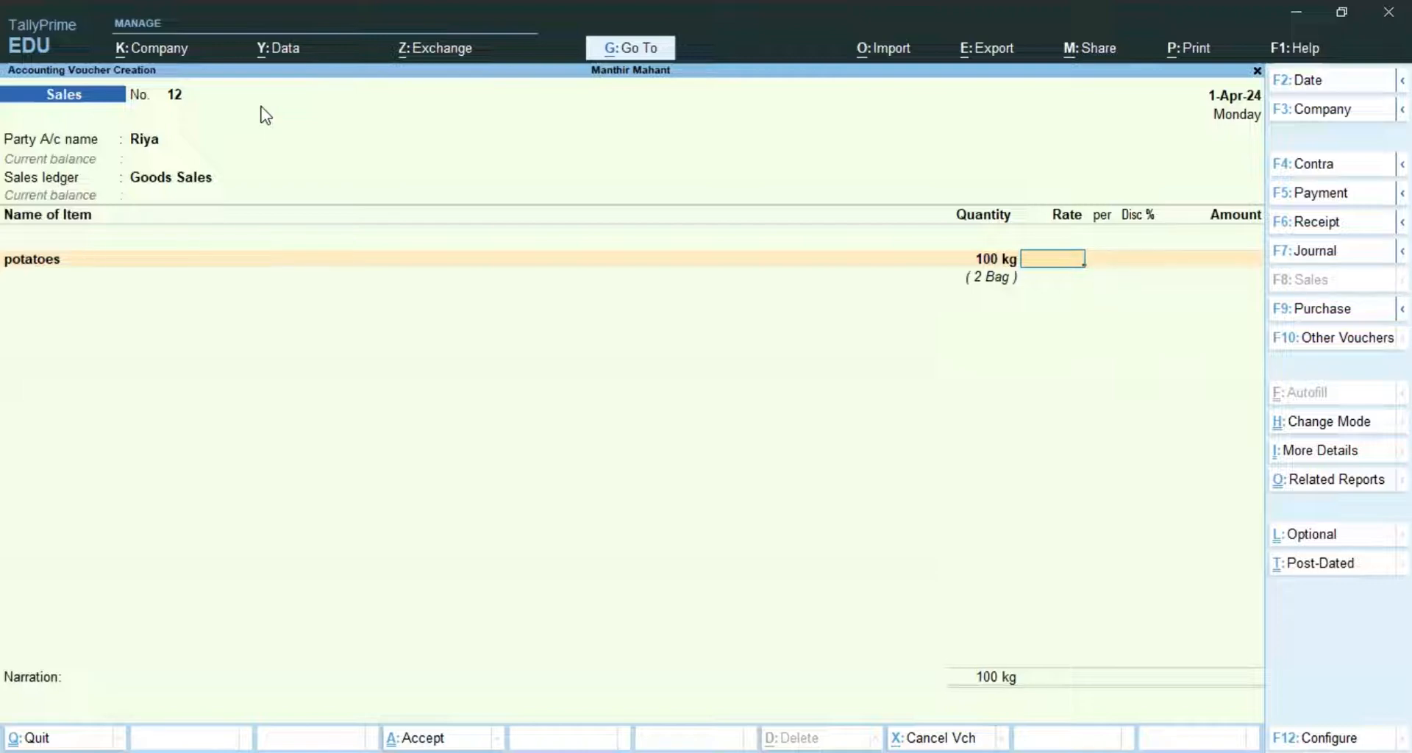
- Set the potatoes' sales rate to 2,000 per Bag
{"action": "type", "text": "2,00"}
{"action": "type", "text": "000"}
{"action": "key", "text": "Return"}
{"action": "type", "text": "b"}
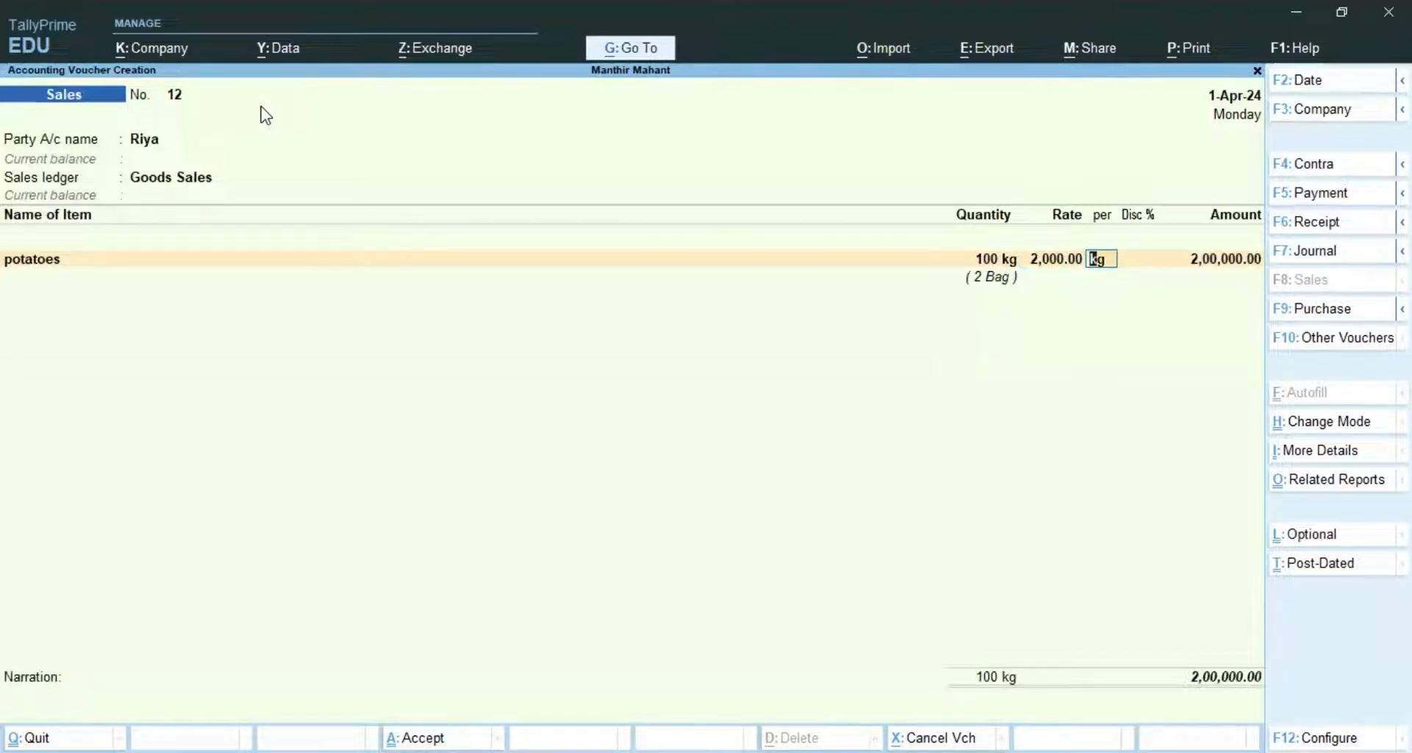
{"action": "key", "text": "Return"}
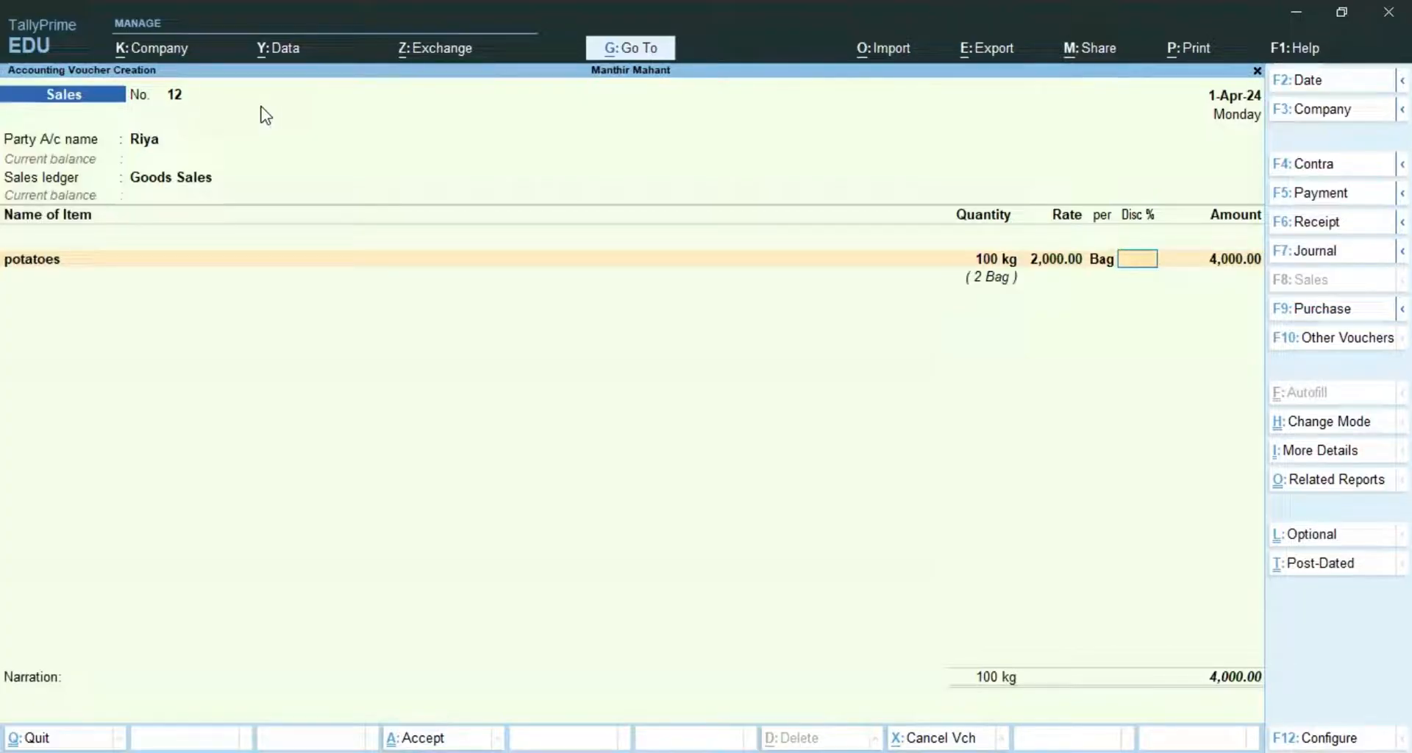
- Set the potatoes' sales rate to 50 per kg with no discount
{"action": "key", "text": "BackSpace"}
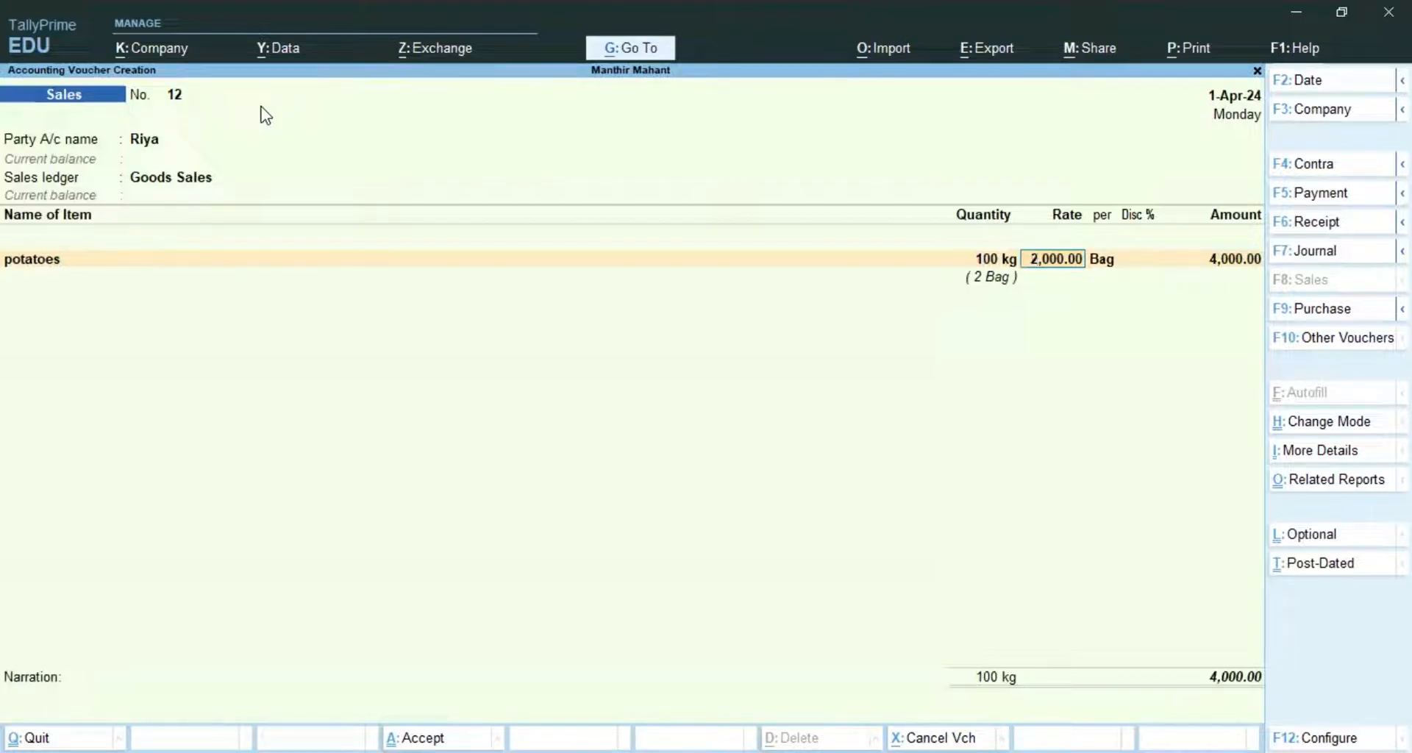
{"action": "type", "text": "50"}
{"action": "key", "text": "Return"}
{"action": "type", "text": "k"}
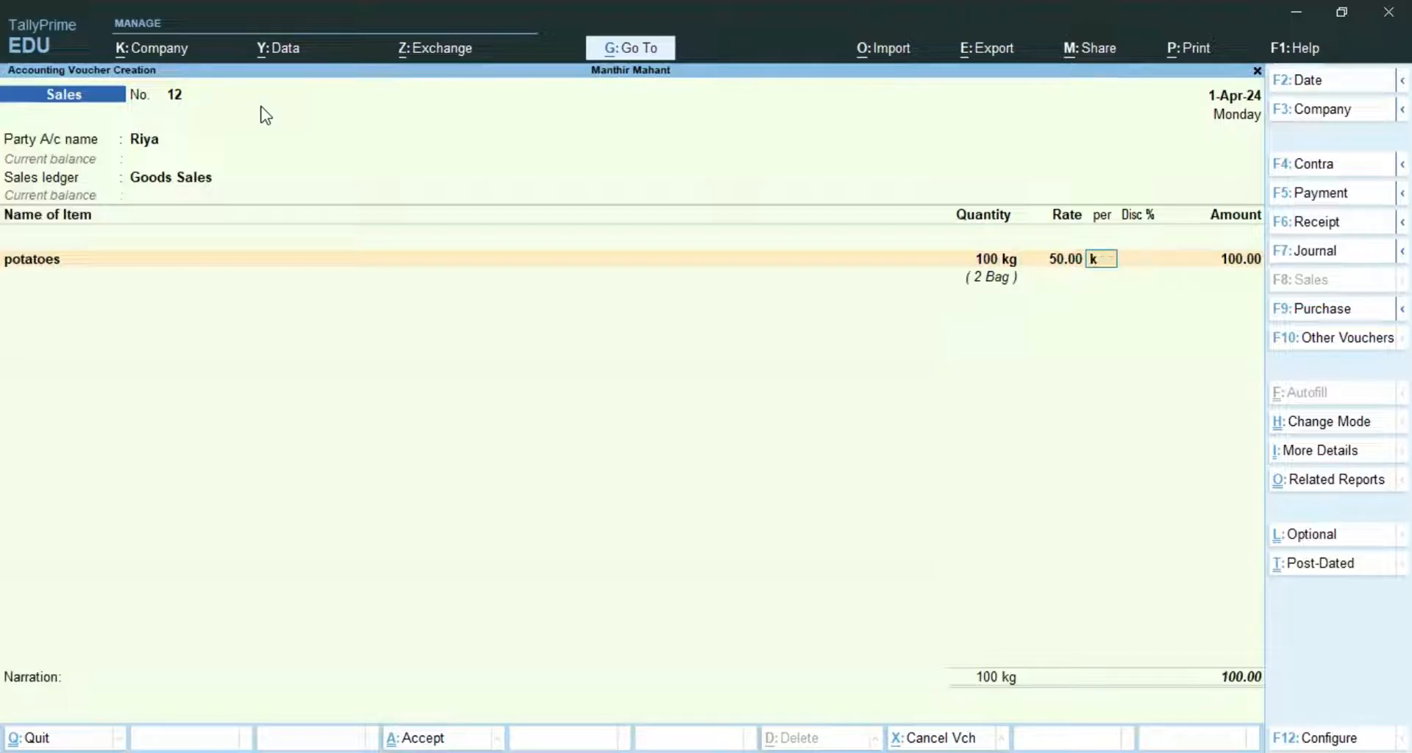
{"action": "key", "text": "Return"}
{"action": "key", "text": "Return"}
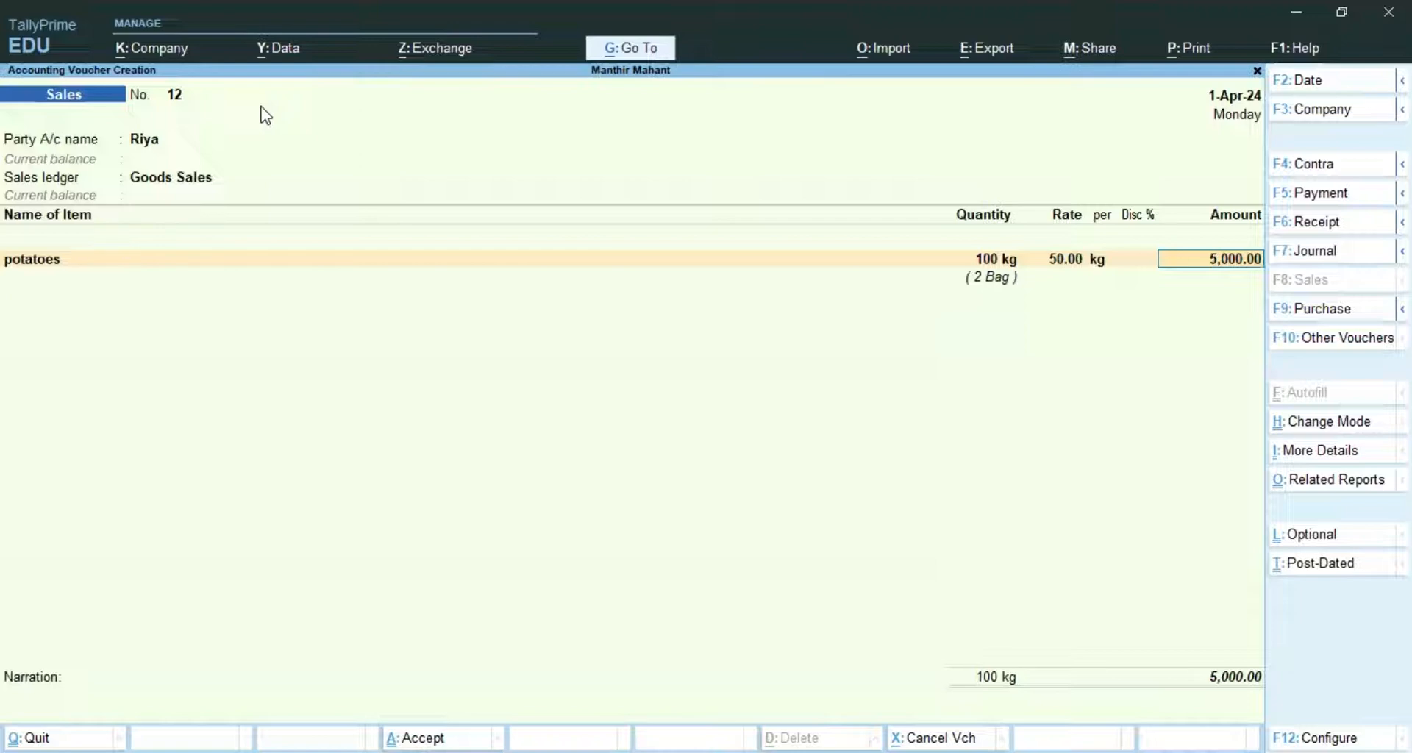
- Accept the item amount, end the item list, and save the sales voucher without a narration
{"action": "key", "text": "Return"}
{"action": "key", "text": "Return"}
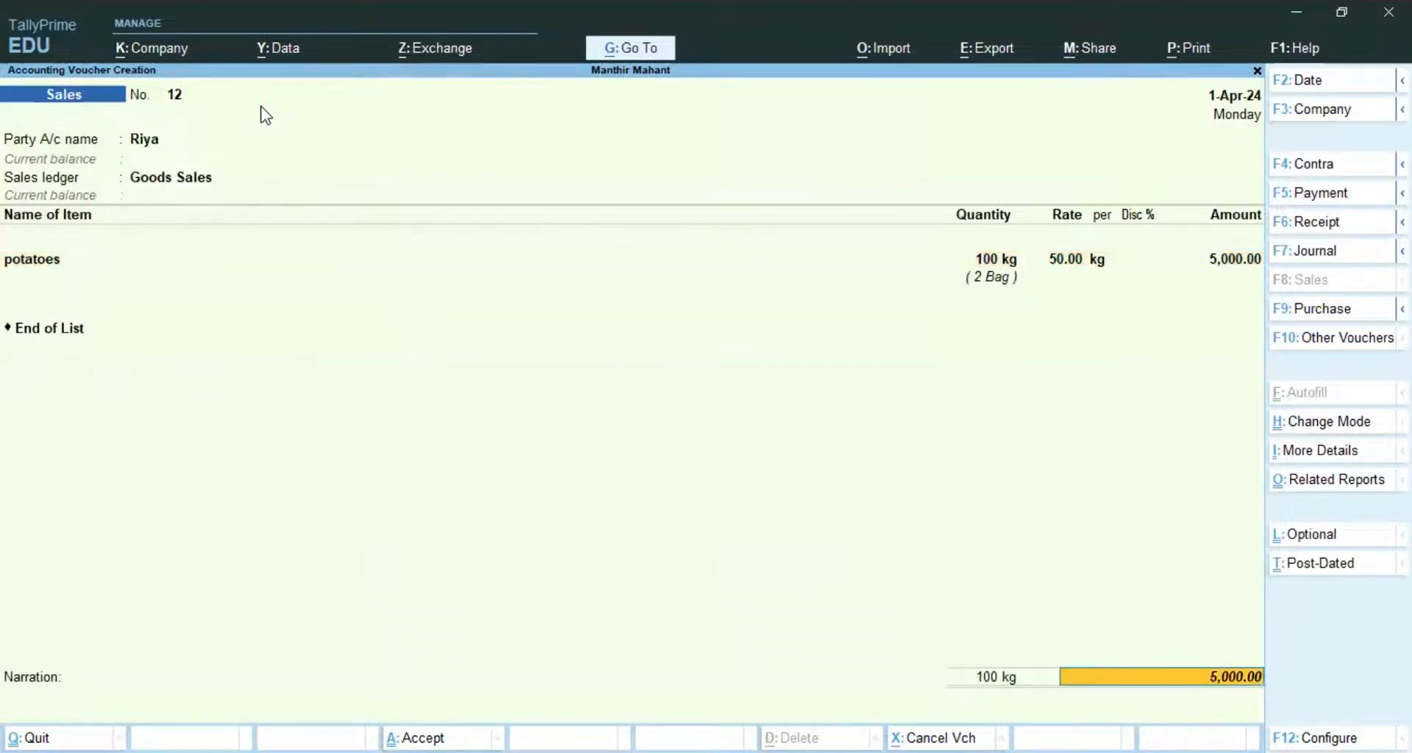
{"action": "key", "text": "Return"}
{"action": "key", "text": "Return"}
{"action": "key", "text": "Return"}
{"action": "key", "text": "Return"}
{"action": "key", "text": "Return"}
{"action": "key", "text": "Return"}
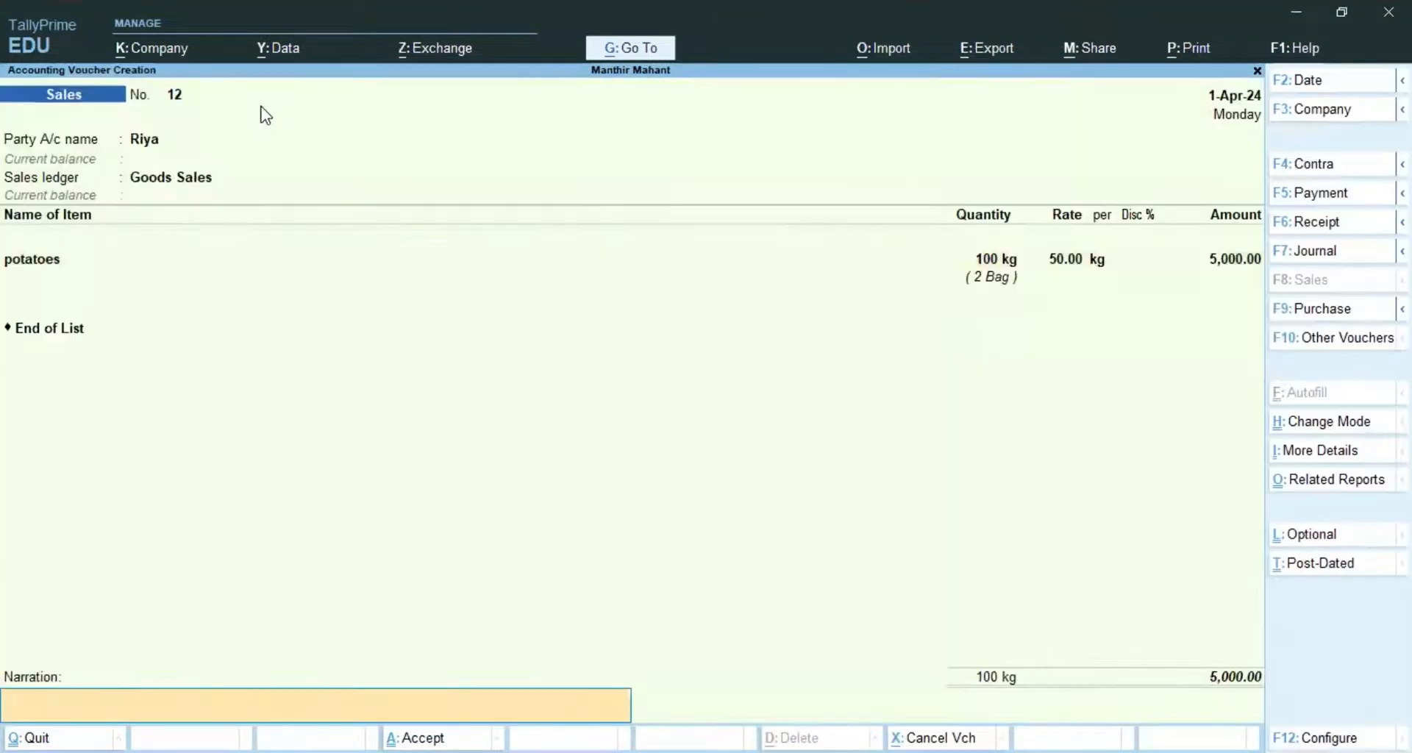
{"action": "key", "text": "Return"}
{"action": "key", "text": "Return"}
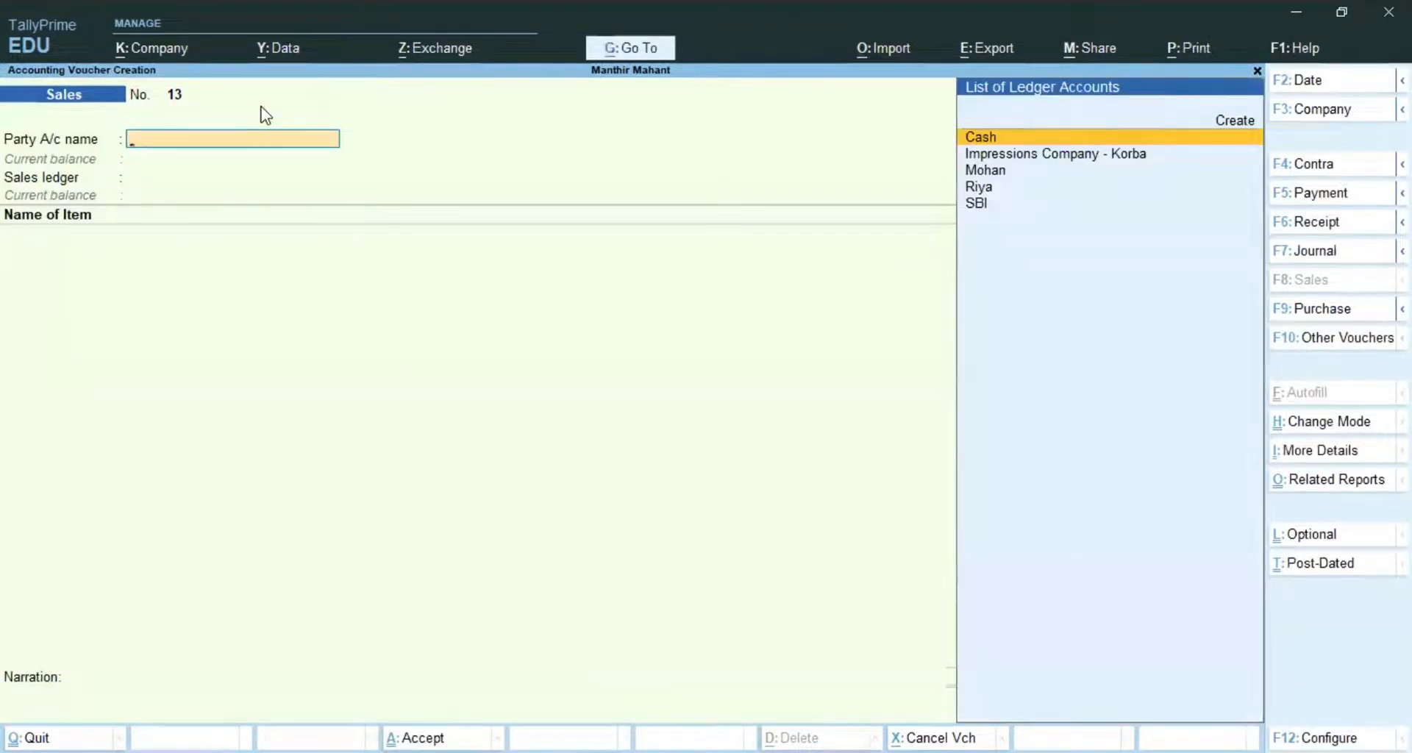
- Leave voucher creation and examine the gross profit in the Profit & Loss A/c report
{"action": "key", "text": "Escape"}
{"action": "key", "text": "Return"}
{"action": "key", "text": "Down"}
{"action": "key", "text": "Down"}
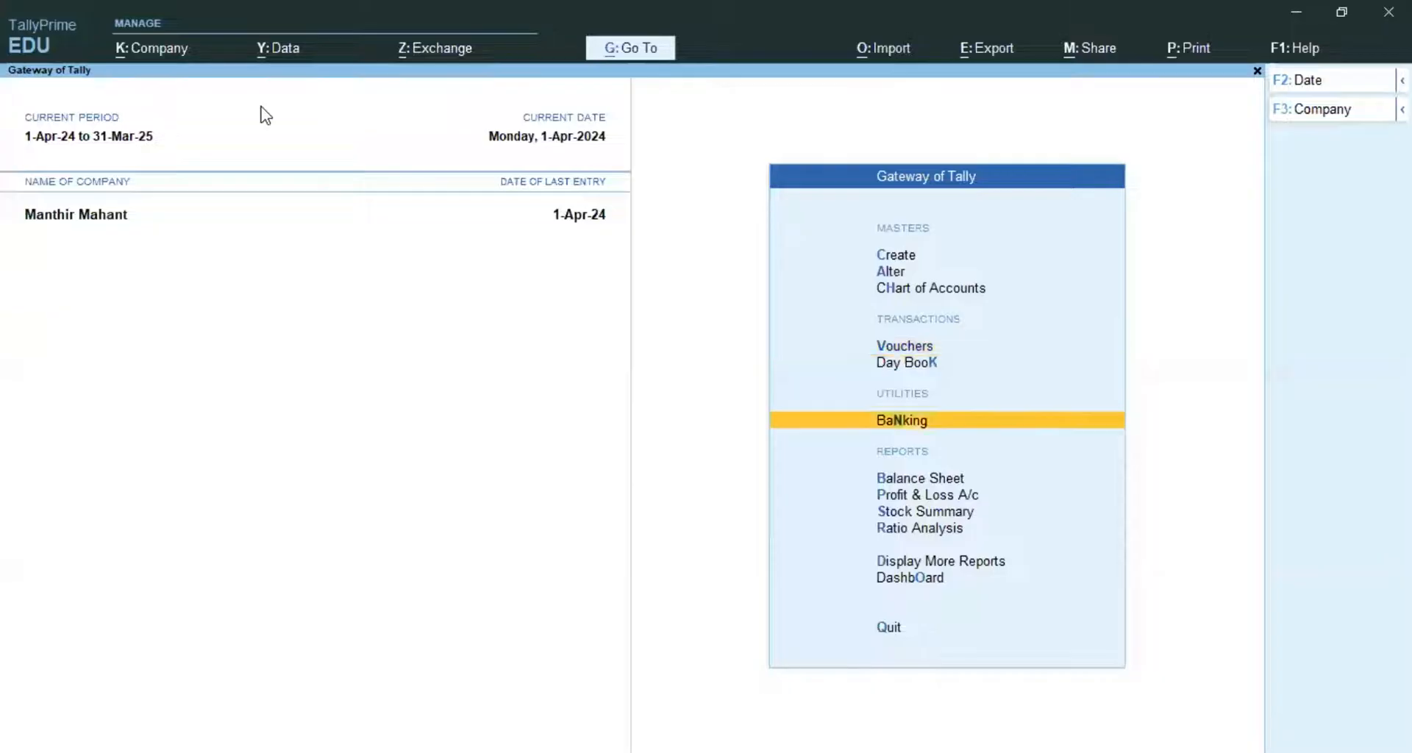
{"action": "key", "text": "Down"}
{"action": "key", "text": "Down"}
{"action": "key", "text": "Return"}
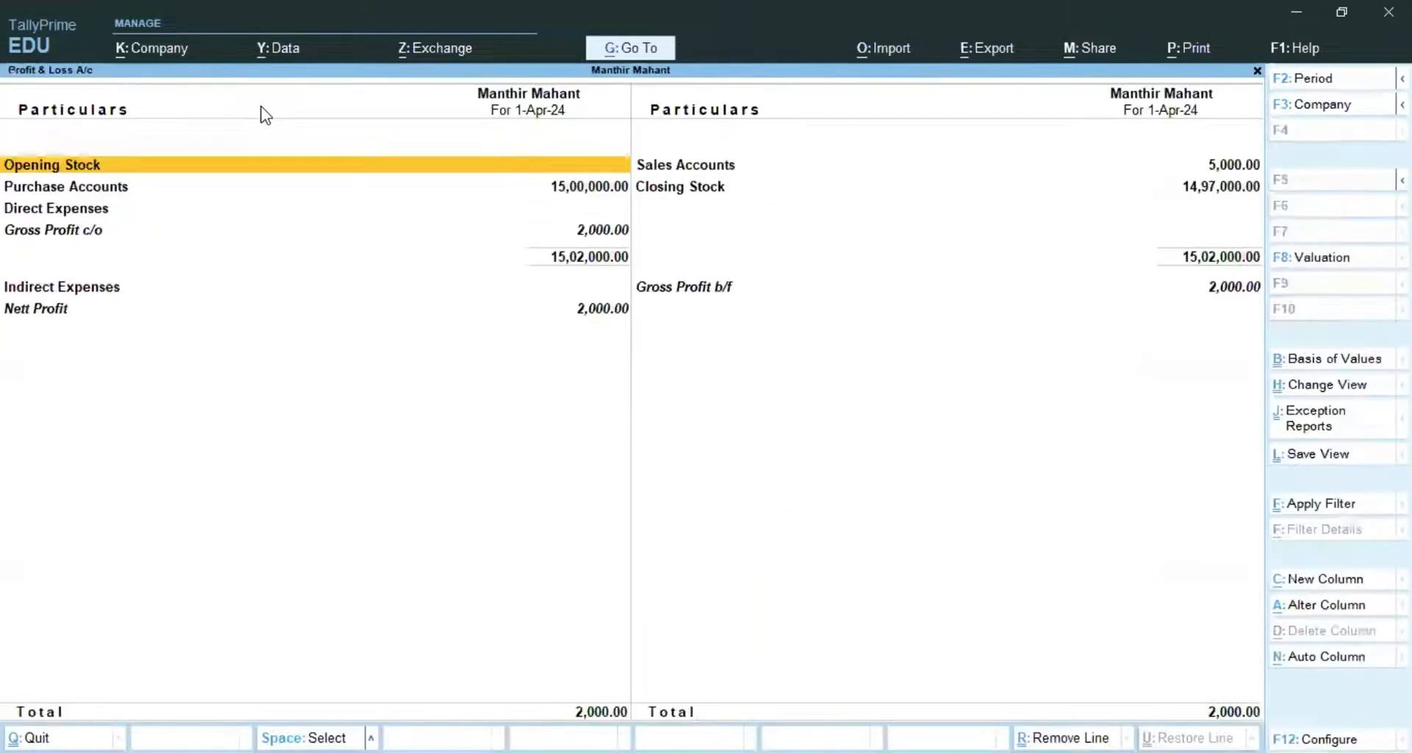
{"action": "key", "text": "Down"}
{"action": "key", "text": "Down"}
{"action": "key", "text": "Down"}
{"action": "key", "text": "Down"}
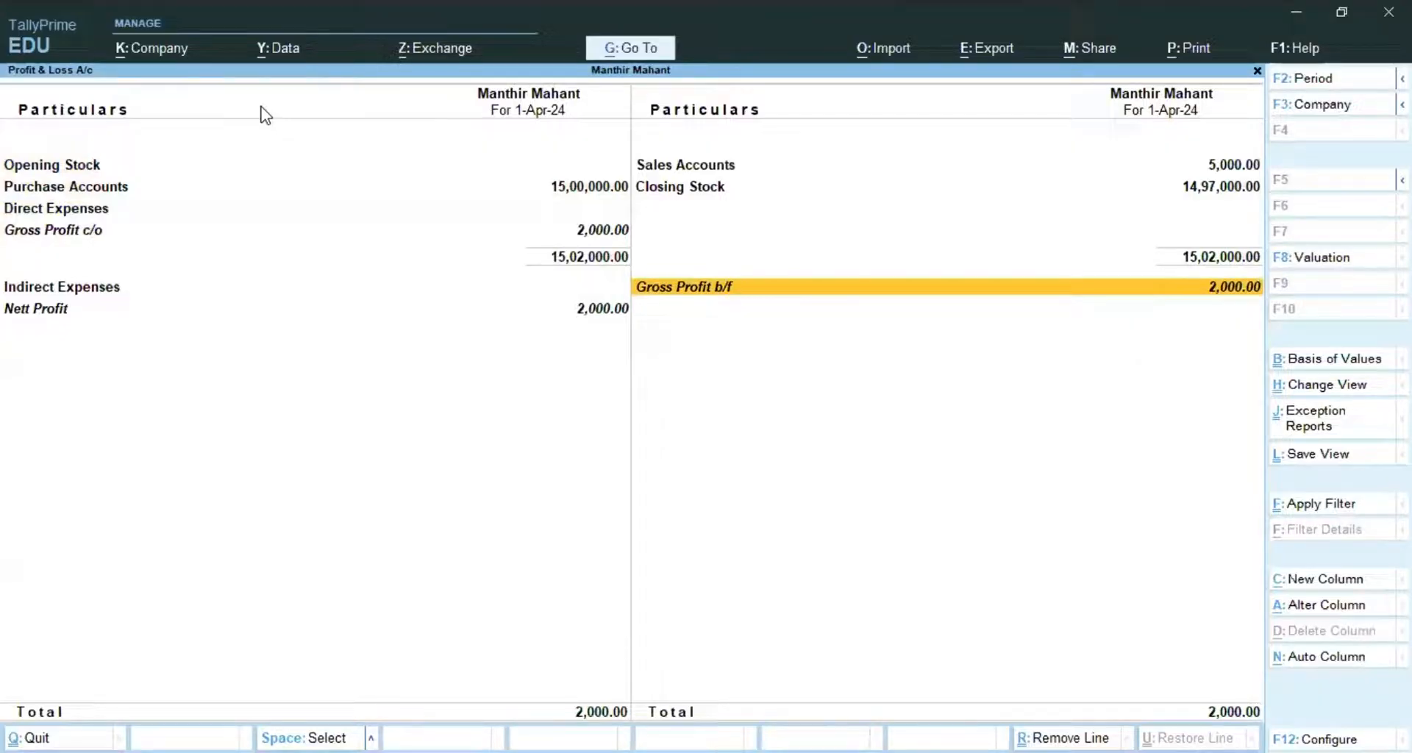
- Calculate 100*30 and 100*50 in the built-in calculator to compare cost and sales value, and close it
{"action": "key", "text": "ctrl+n"}
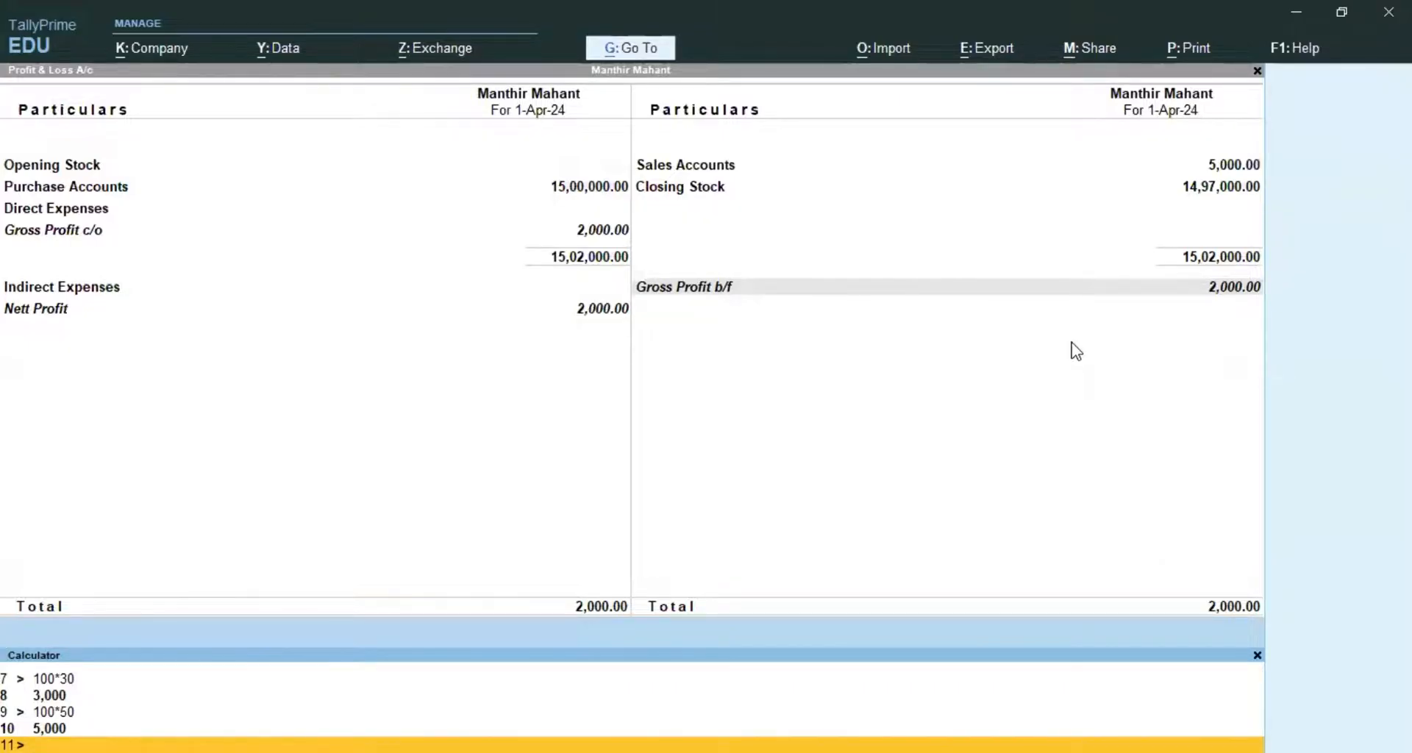
{"action": "type", "text": "100*30"}
{"action": "key", "text": "Return"}
{"action": "type", "text": "100*50"}
{"action": "key", "text": "Return"}
{"action": "left_click", "coordinate": [1257, 655]}
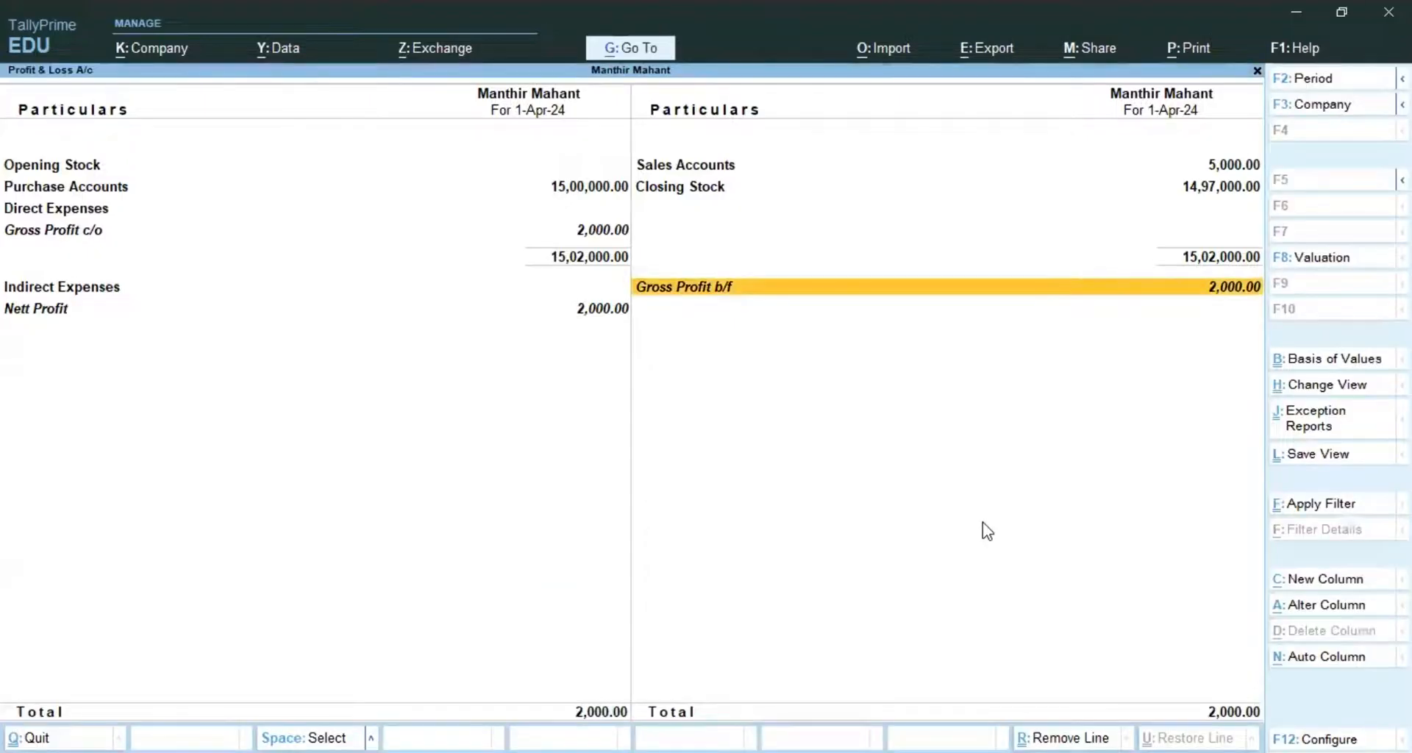
- Leave the Profit & Loss report and open the list of stock items for alteration
{"action": "key", "text": "Escape"}
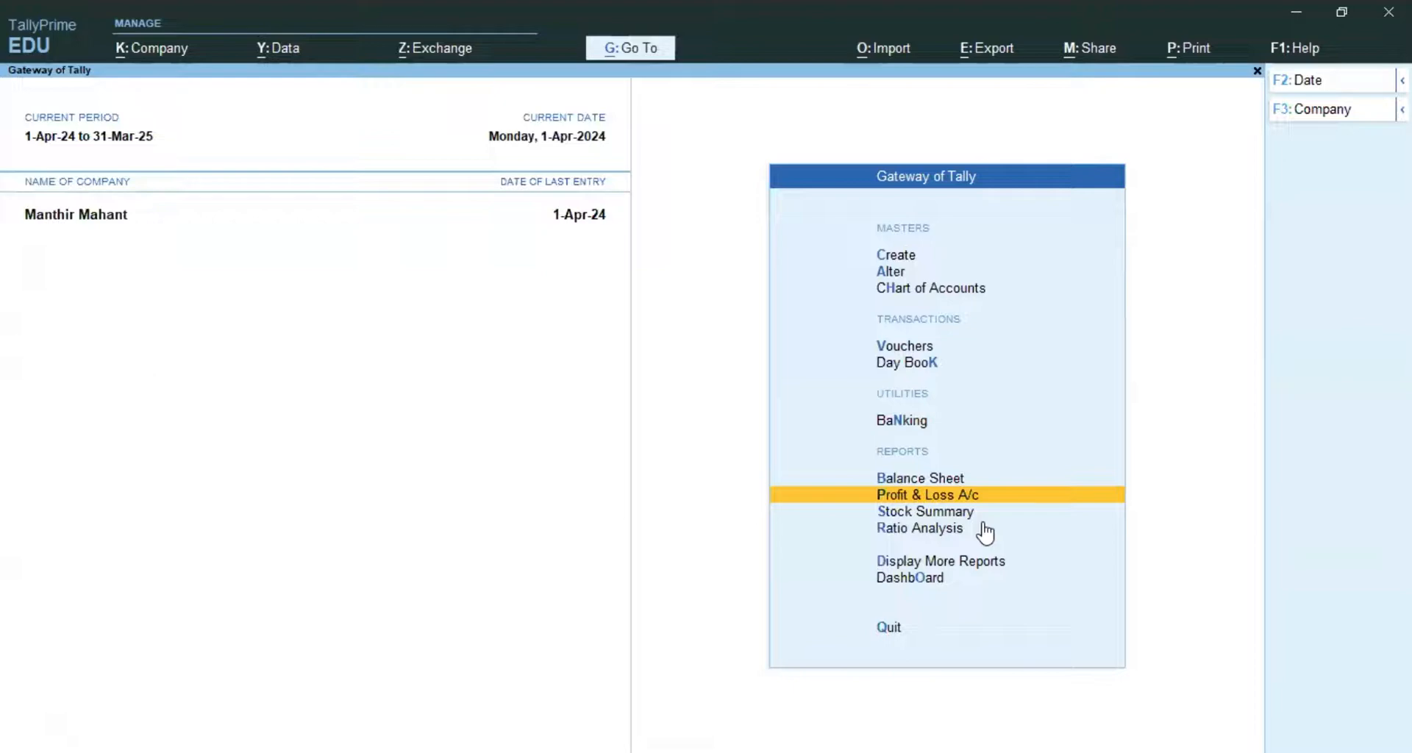
{"action": "key", "text": "Up"}
{"action": "key", "text": "Up"}
{"action": "key", "text": "Up"}
{"action": "key", "text": "Up"}
{"action": "key", "text": "Up"}
{"action": "key", "text": "Up"}
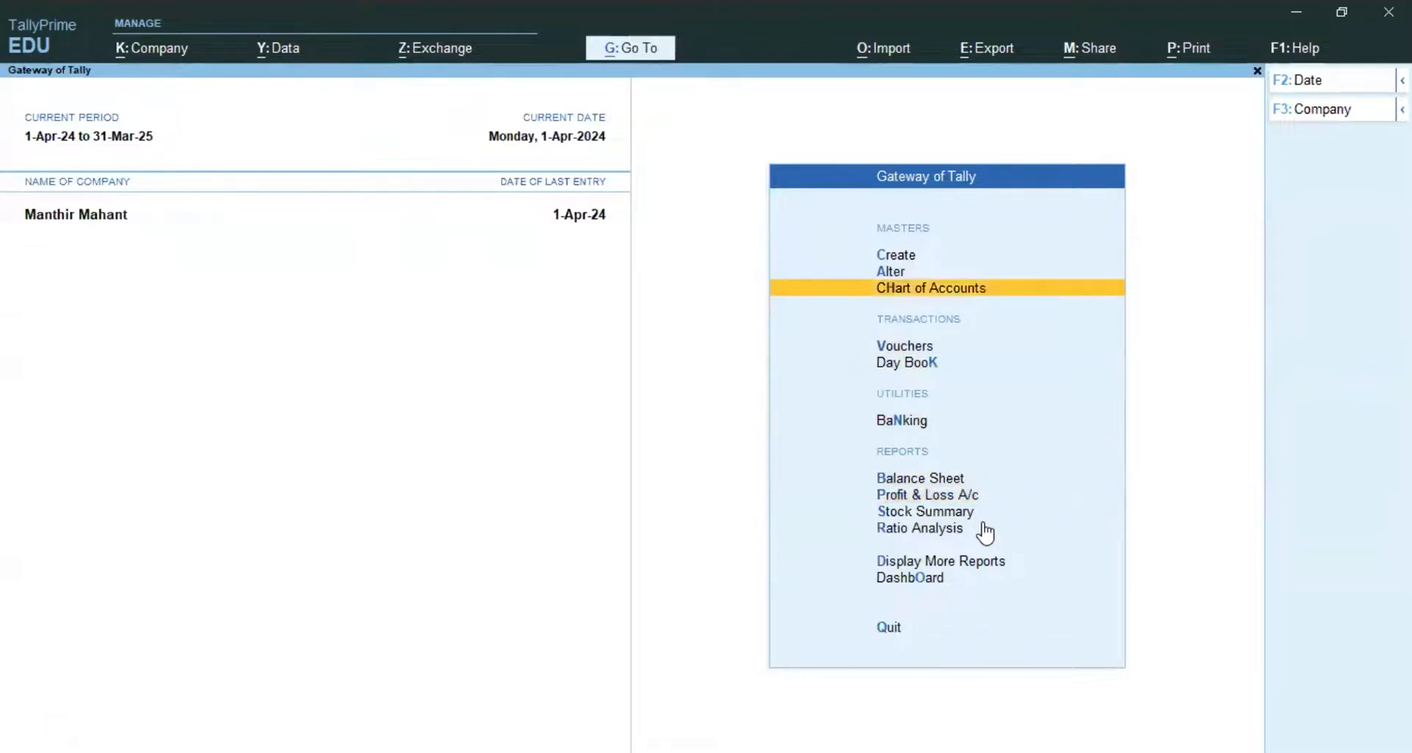
{"action": "key", "text": "Return"}
{"action": "key", "text": "Down"}
{"action": "key", "text": "Down"}
{"action": "key", "text": "Down"}
{"action": "key", "text": "Down"}
{"action": "key", "text": "Down"}
{"action": "key", "text": "Down"}
{"action": "key", "text": "Down"}
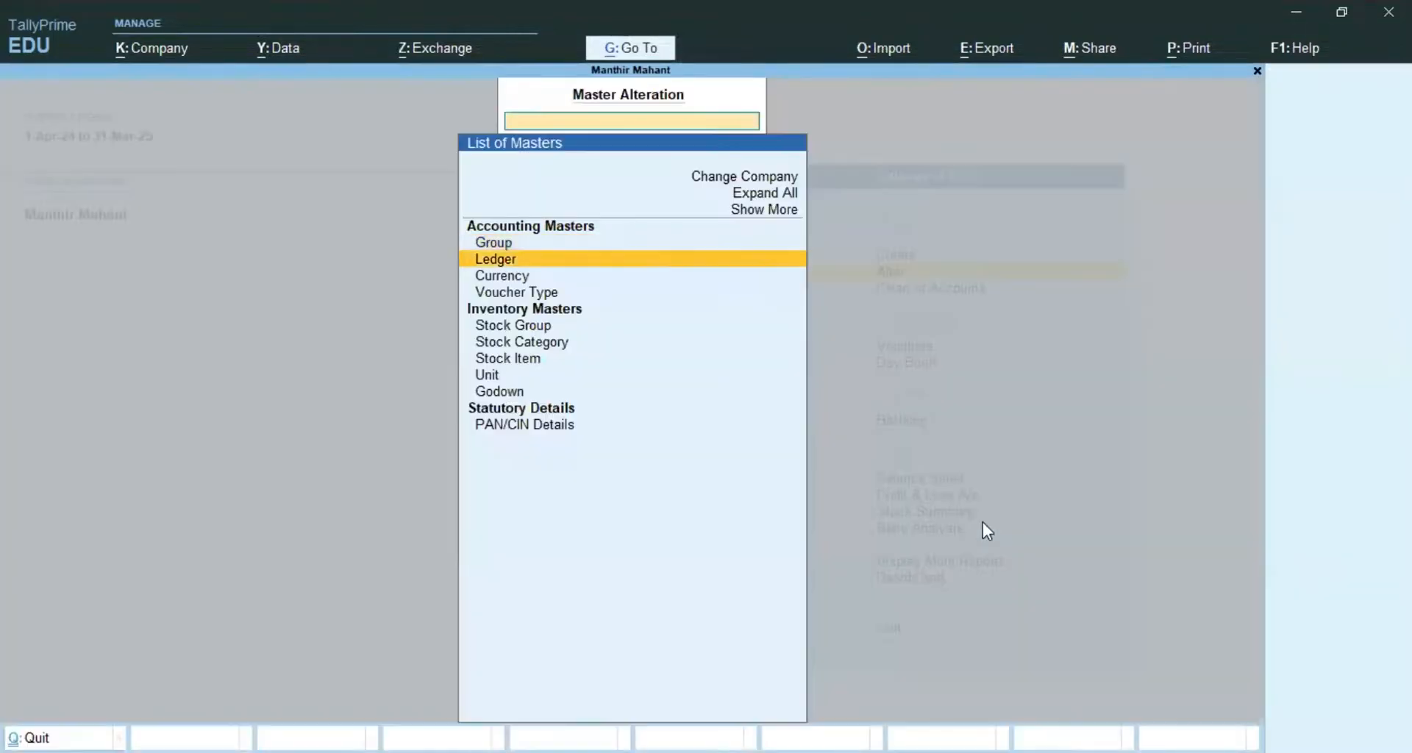
{"action": "key", "text": "Return"}
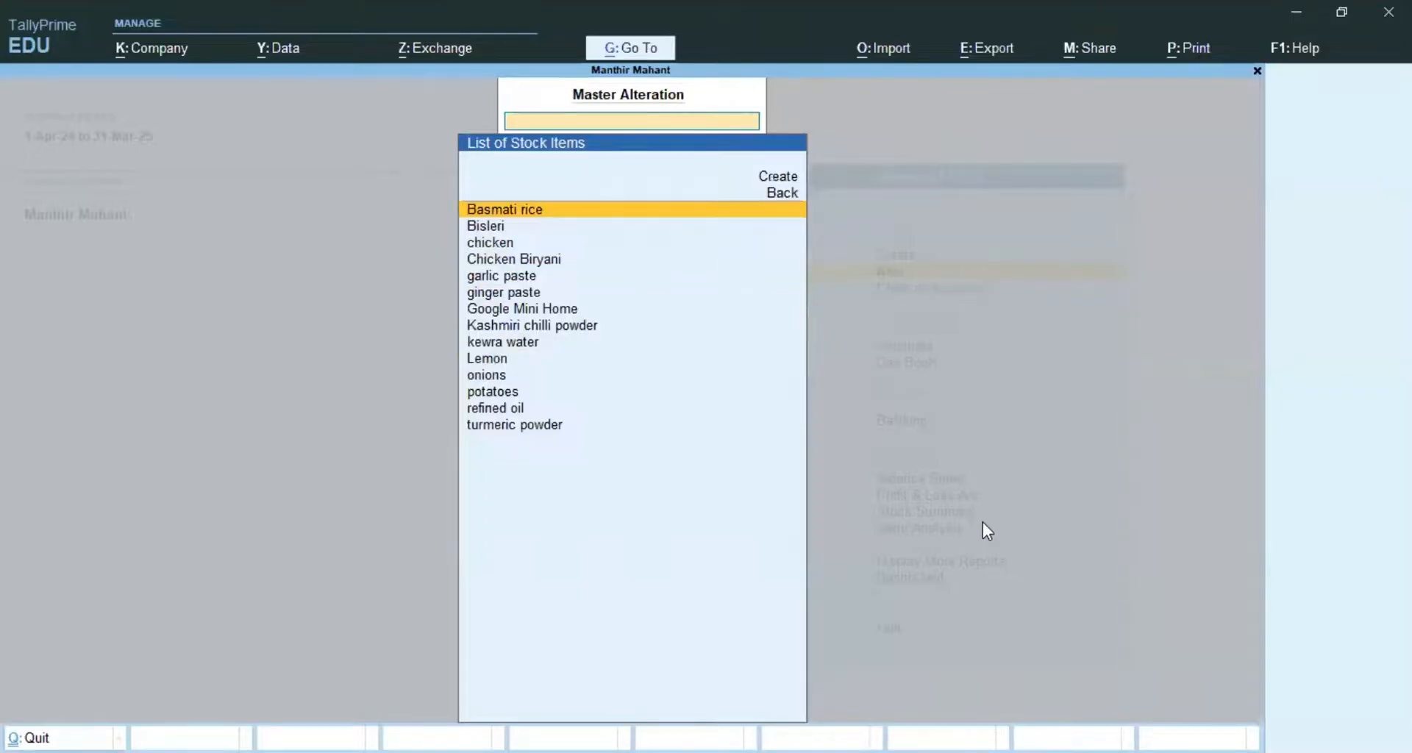
- Open the potatoes stock item to examine its unit and alternate unit settings
{"action": "key", "text": "Down"}
{"action": "key", "text": "Down"}
{"action": "key", "text": "Down"}
{"action": "key", "text": "Down"}
{"action": "key", "text": "Down"}
{"action": "key", "text": "Down"}
{"action": "key", "text": "Down"}
{"action": "key", "text": "Down"}
{"action": "key", "text": "Down"}
{"action": "key", "text": "Down"}
{"action": "key", "text": "Down"}
{"action": "key", "text": "Return"}
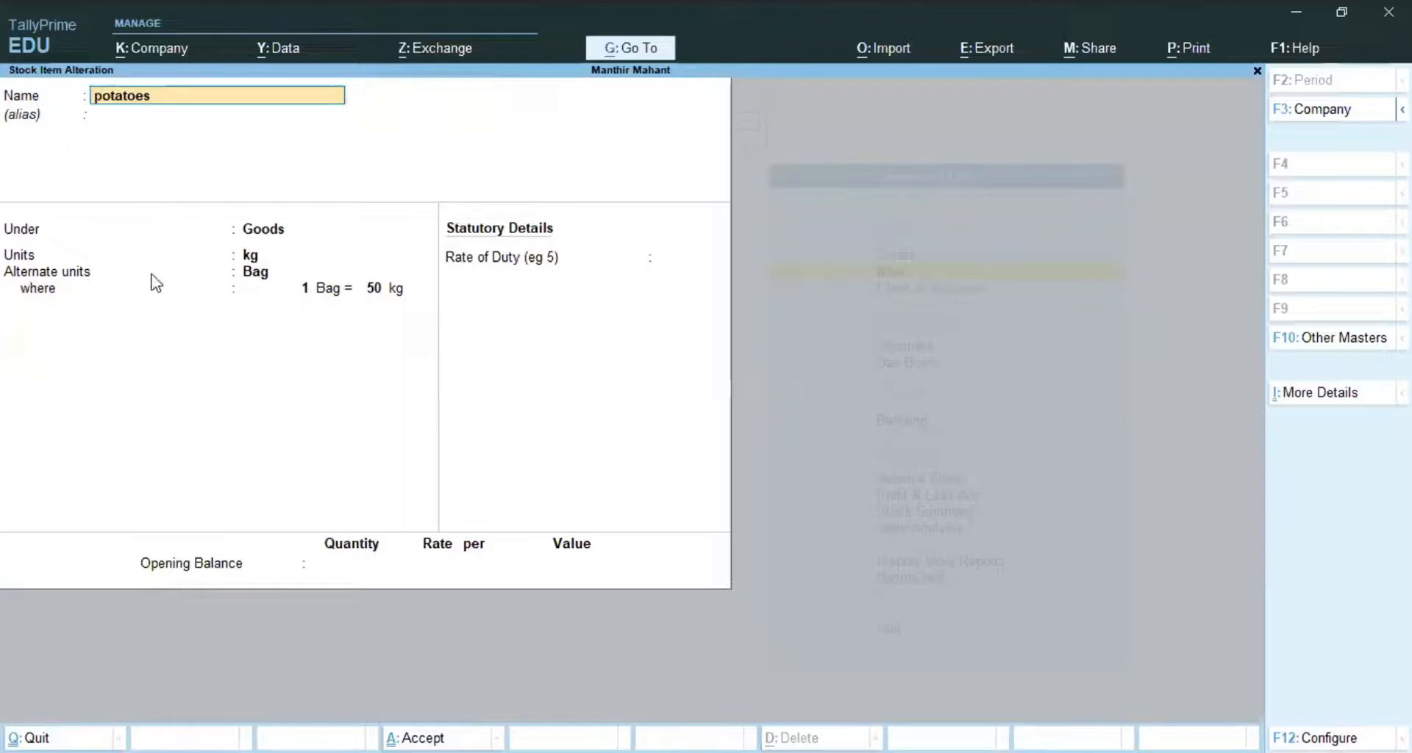
- Check the alternate units option in the stock item configuration, and leave the potatoes item without altering it
{"action": "left_click", "coordinate": [1313, 738]}
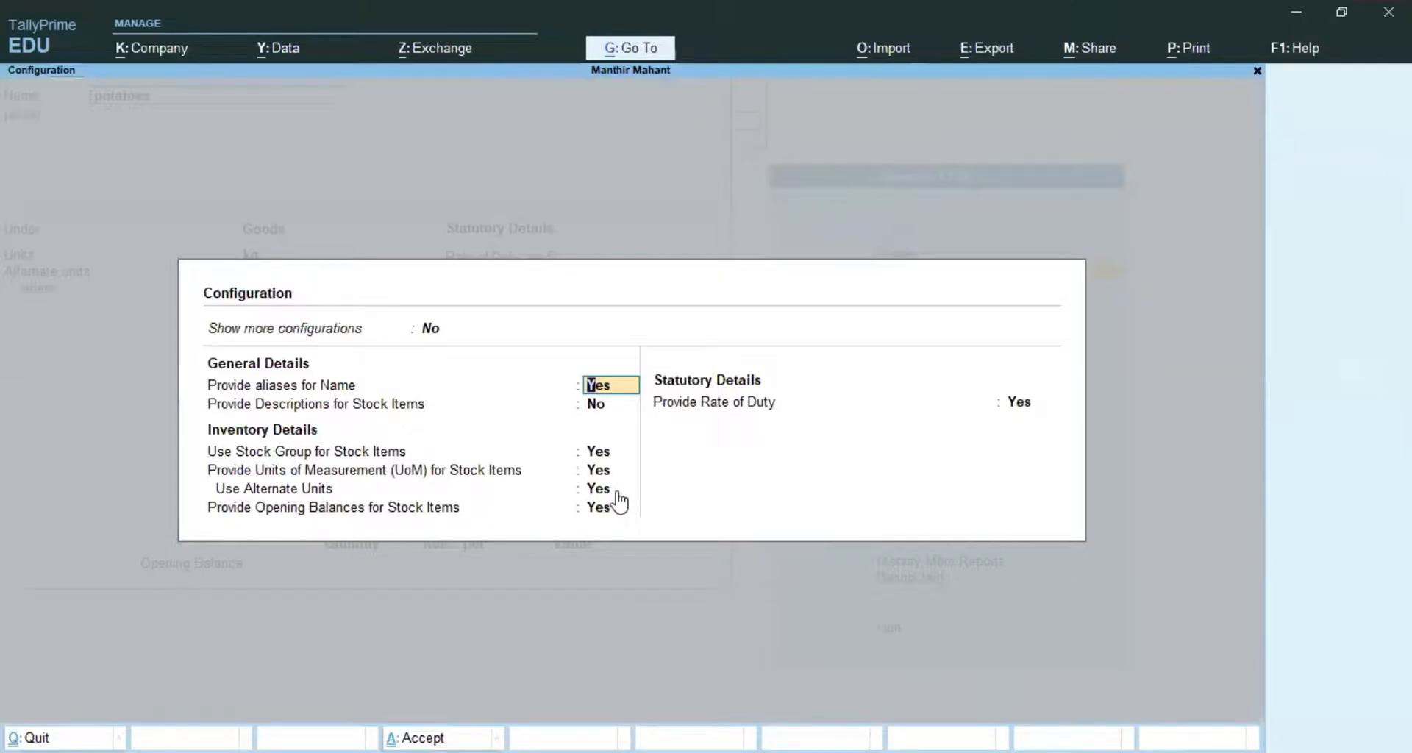
{"action": "key", "text": "ctrl+a"}
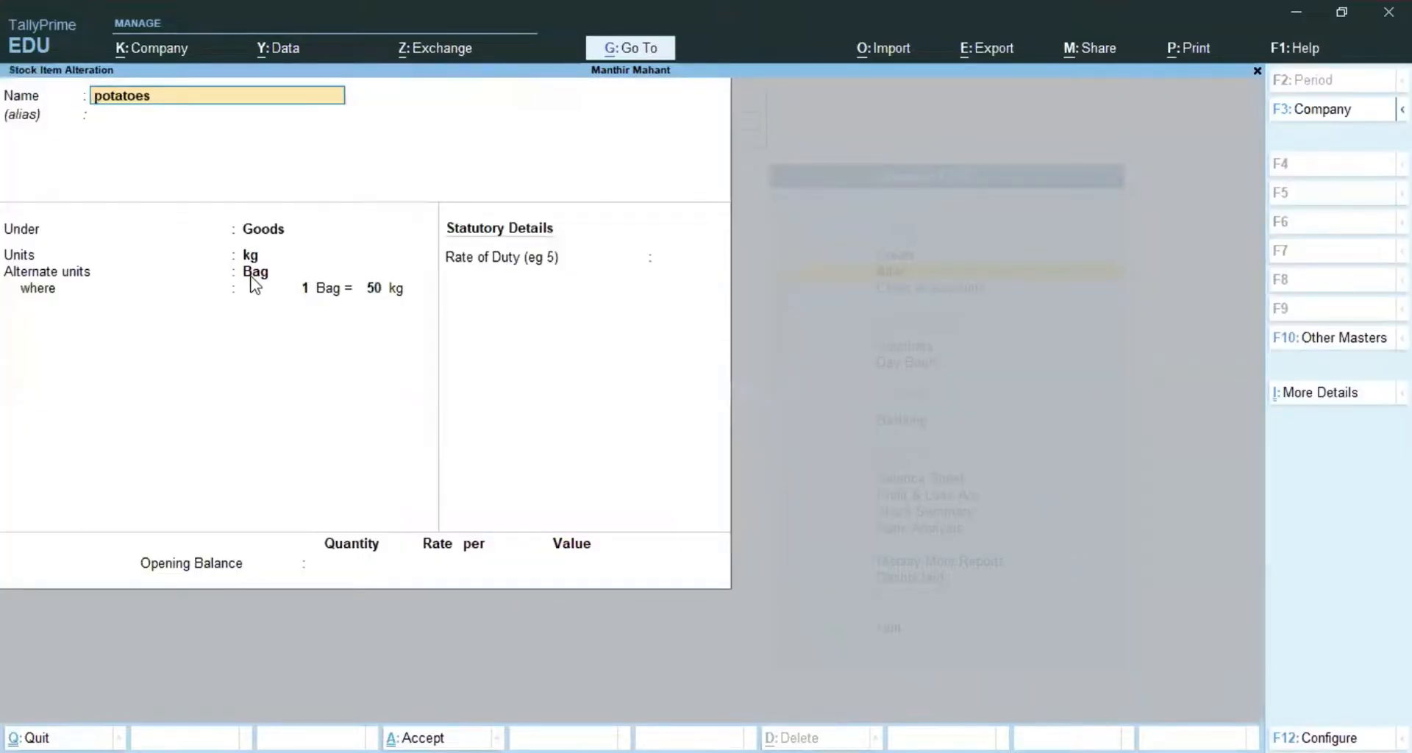
{"action": "key", "text": "Return"}
{"action": "key", "text": "Return"}
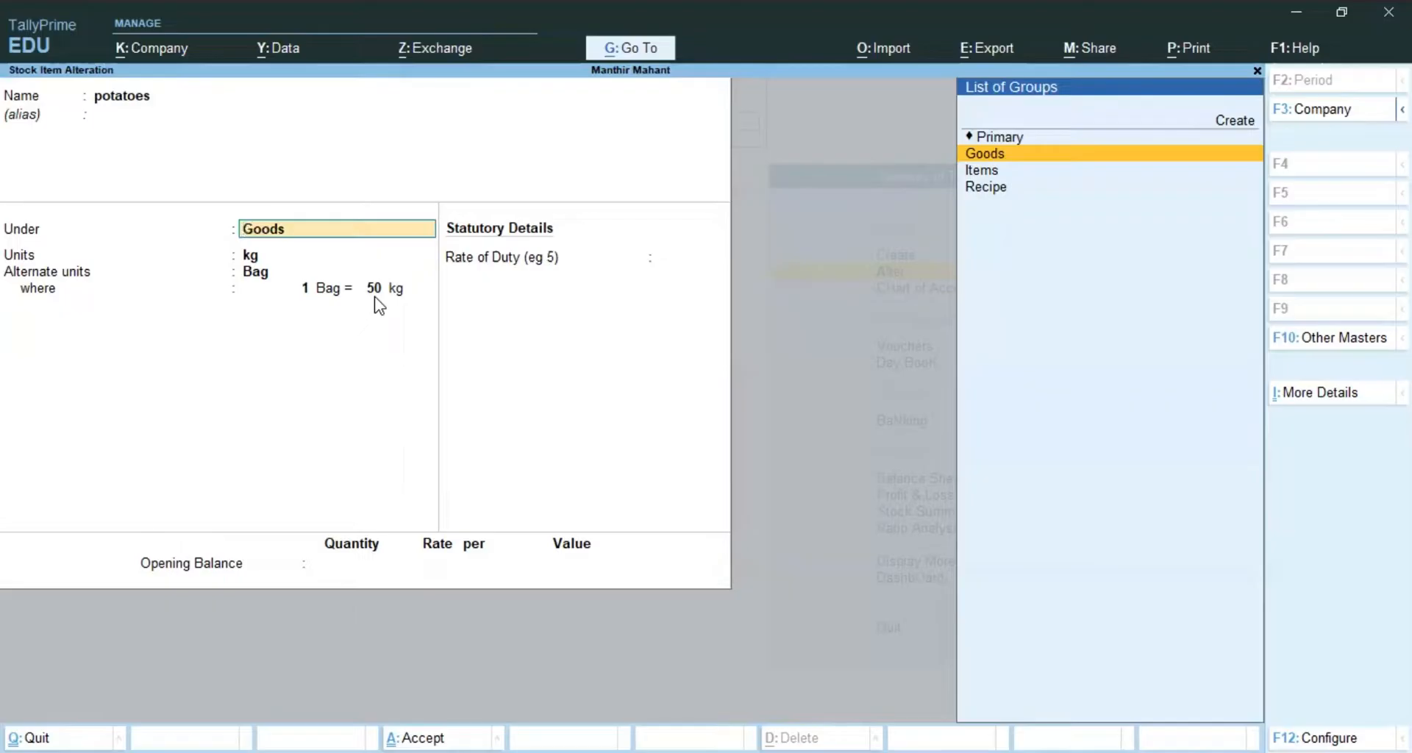
{"action": "key", "text": "Escape"}
{"action": "key", "text": "Escape"}
{"action": "key", "text": "Return"}
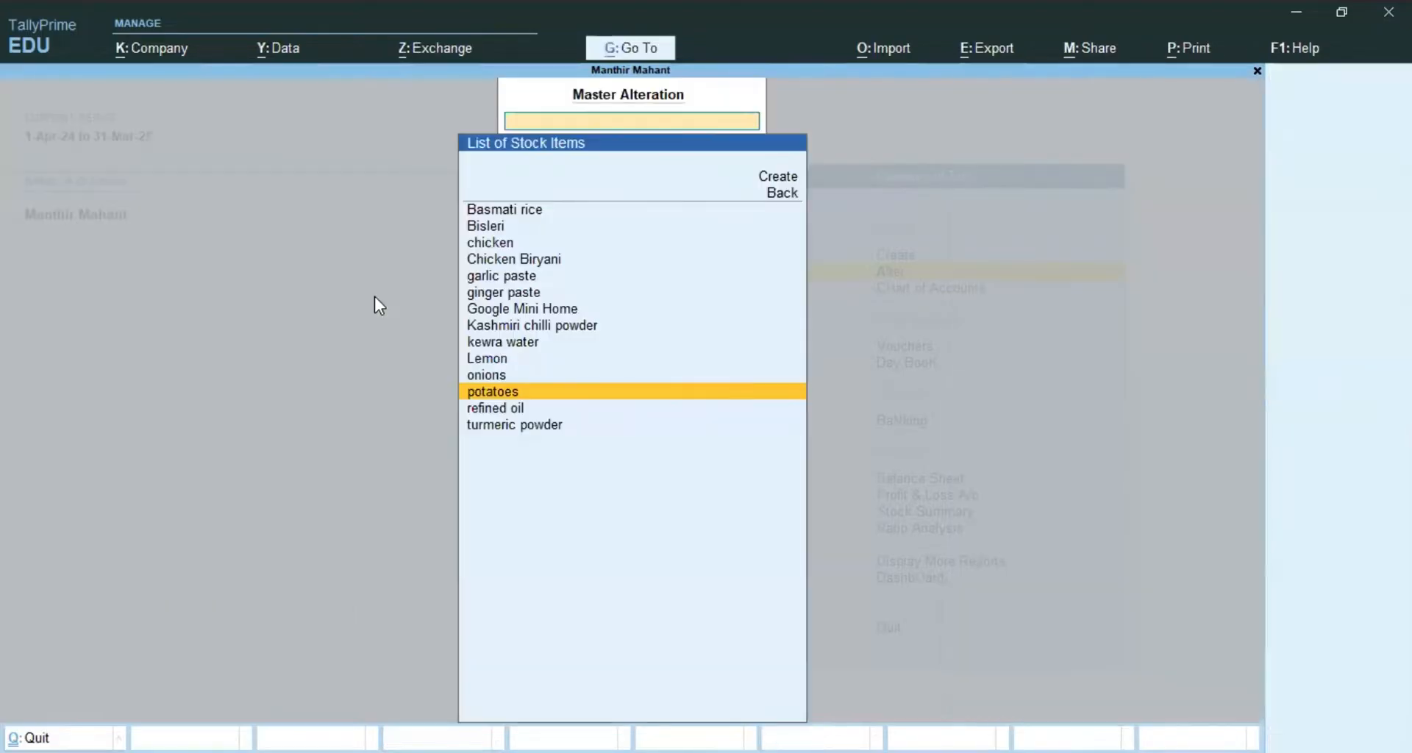
- Review the supplier ledger listed directly before Profit & Loss A/c, and return to the list of ledgers
{"action": "key", "text": "Escape"}
{"action": "key", "text": "Up"}
{"action": "key", "text": "Up"}
{"action": "key", "text": "Up"}
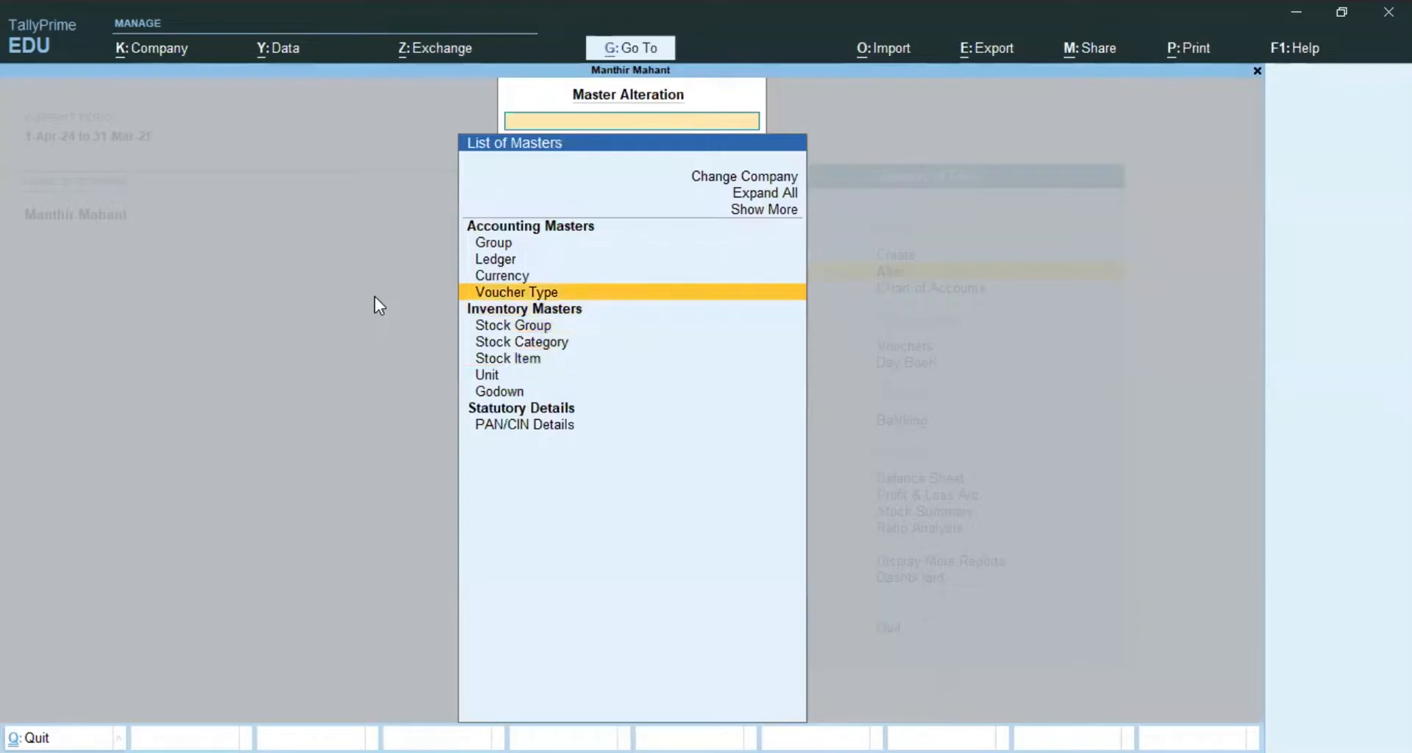
{"action": "key", "text": "Up"}
{"action": "key", "text": "Up"}
{"action": "key", "text": "Return"}
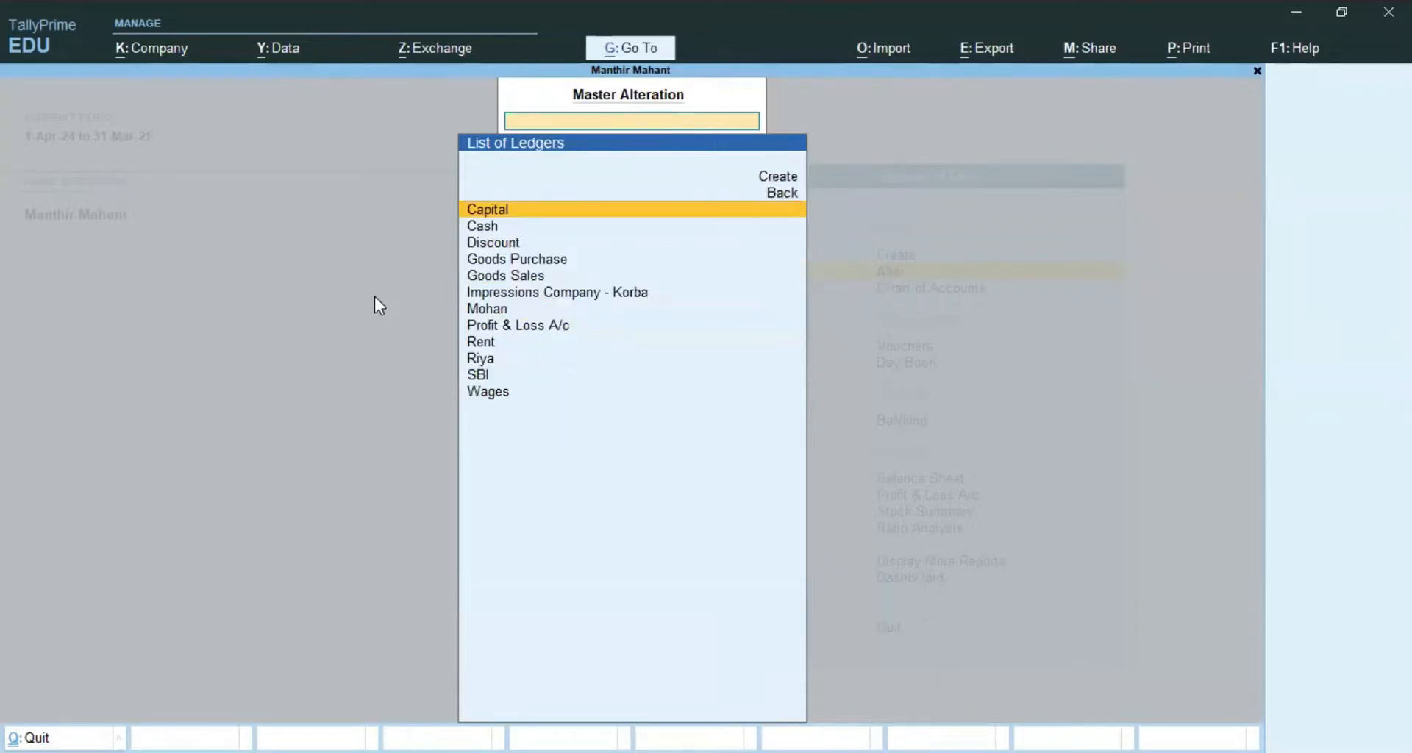
{"action": "key", "text": "Down"}
{"action": "key", "text": "Down"}
{"action": "key", "text": "Down"}
{"action": "key", "text": "Down"}
{"action": "key", "text": "Down"}
{"action": "key", "text": "Down"}
{"action": "key", "text": "Return"}
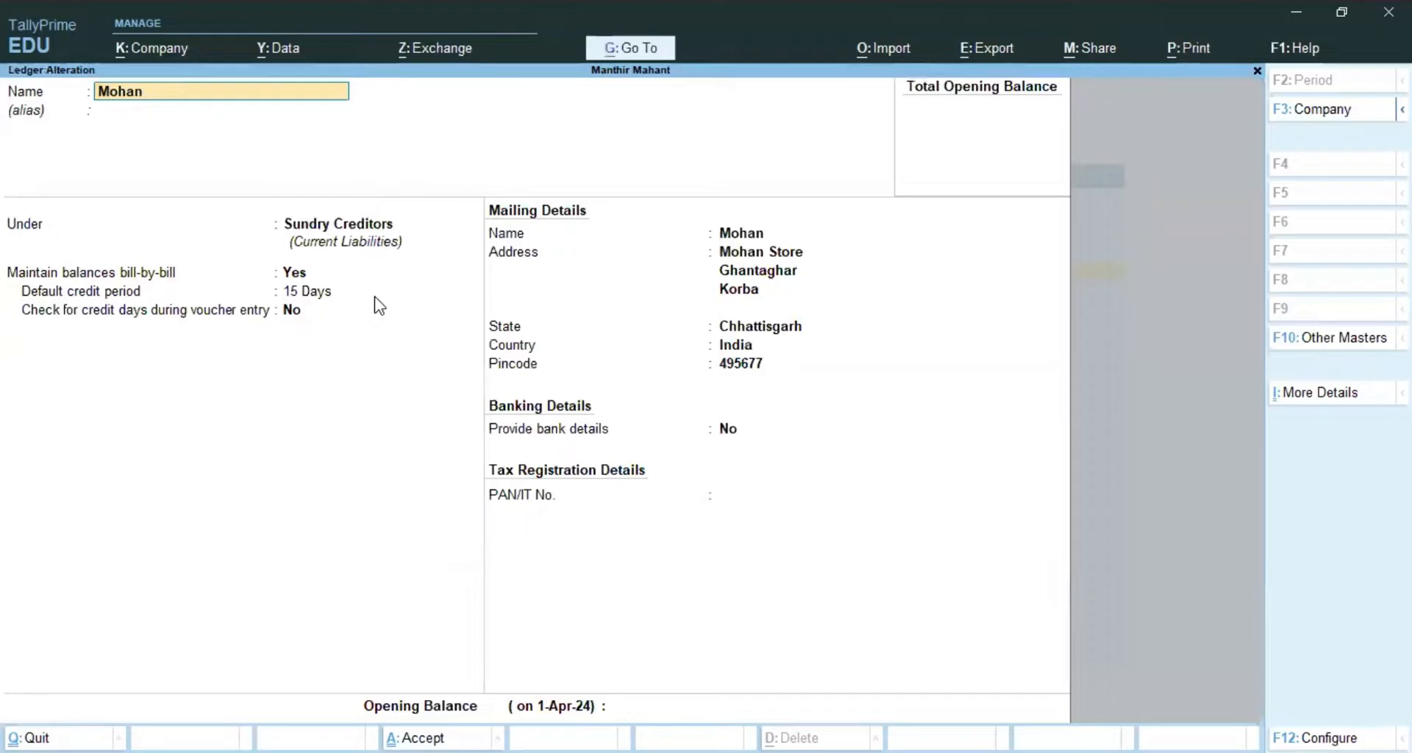
{"action": "key", "text": "Escape"}
- View the Goods Purchase ledger's group and settings, and close it without saving changes
{"action": "key", "text": "Up"}
{"action": "key", "text": "Up"}
{"action": "key", "text": "Up"}
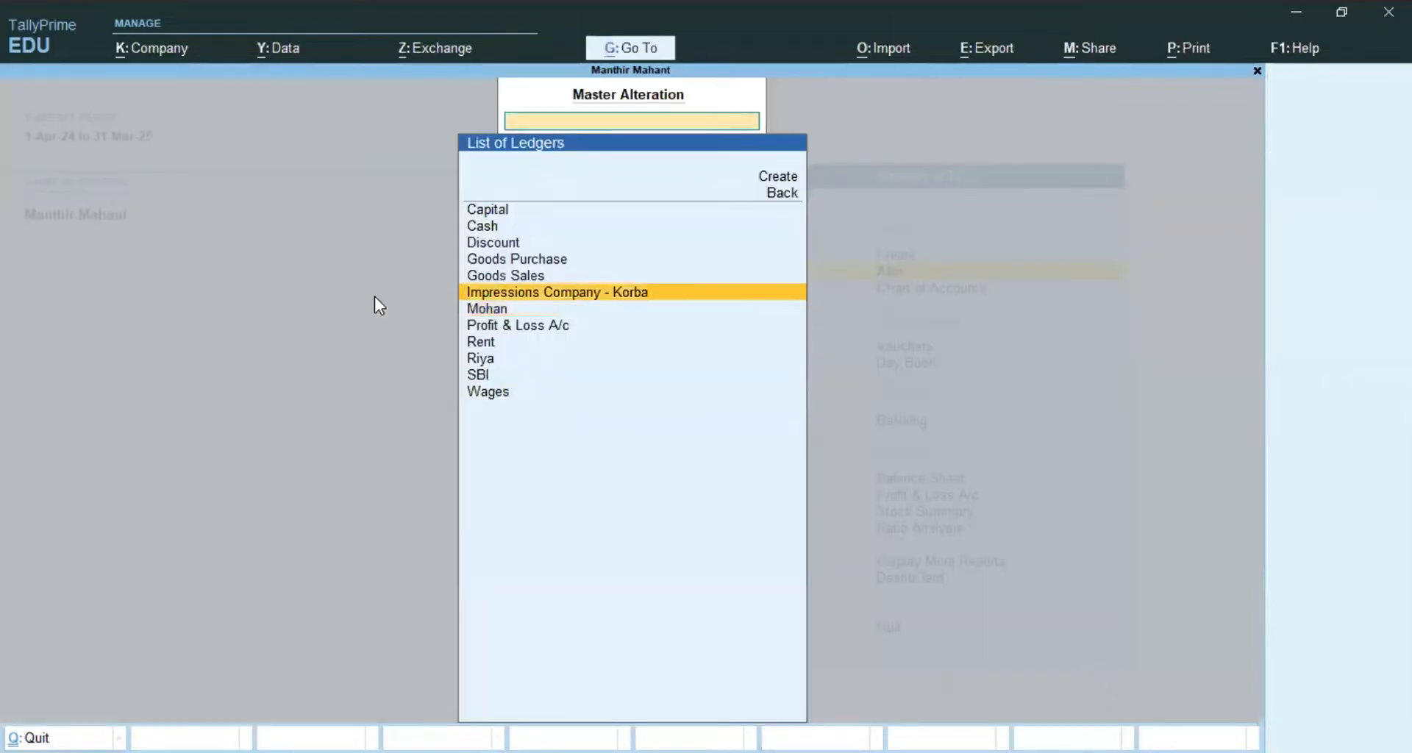
{"action": "key", "text": "Return"}
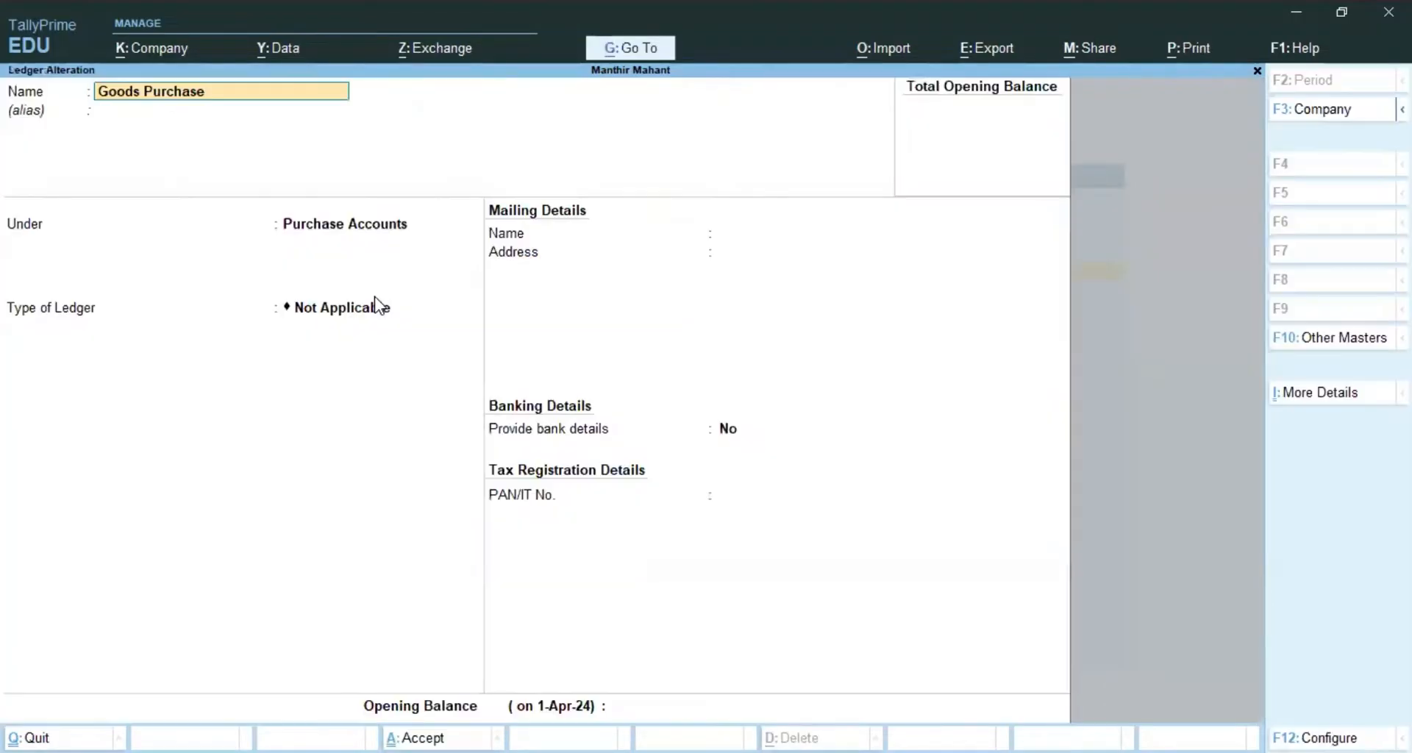
{"action": "key", "text": "BackSpace"}
{"action": "key", "text": "Escape"}
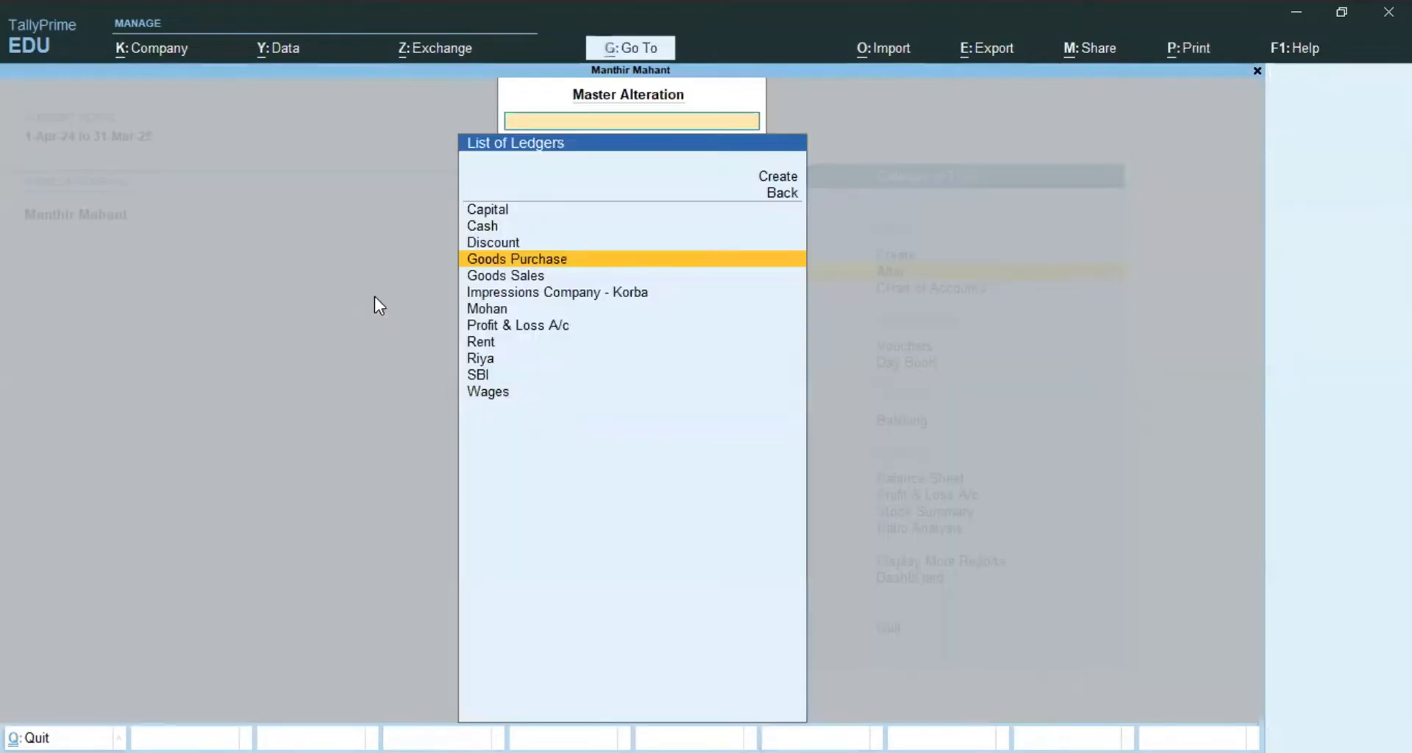
- View the Goods Sales ledger's group and settings, and quit it without saving changes
{"action": "key", "text": "Down"}
{"action": "key", "text": "Return"}
{"action": "key", "text": "BackSpace"}
{"action": "key", "text": "Escape"}
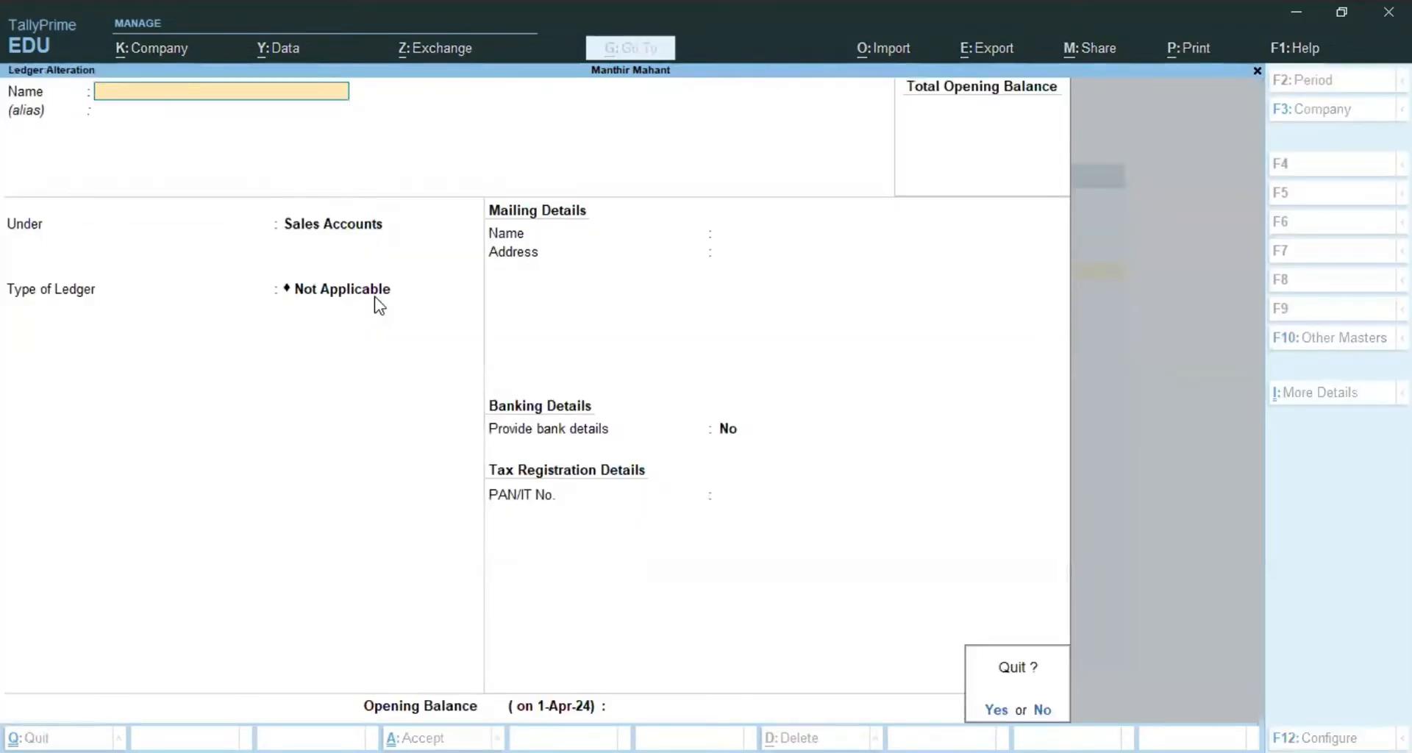
{"action": "key", "text": "Return"}
- Review the customer ledger listed directly before SBI, and return to the Gateway of Tally
{"action": "key", "text": "Down"}
{"action": "key", "text": "Down"}
{"action": "key", "text": "Down"}
{"action": "key", "text": "Down"}
{"action": "key", "text": "Down"}
{"action": "key", "text": "Down"}
{"action": "key", "text": "Up"}
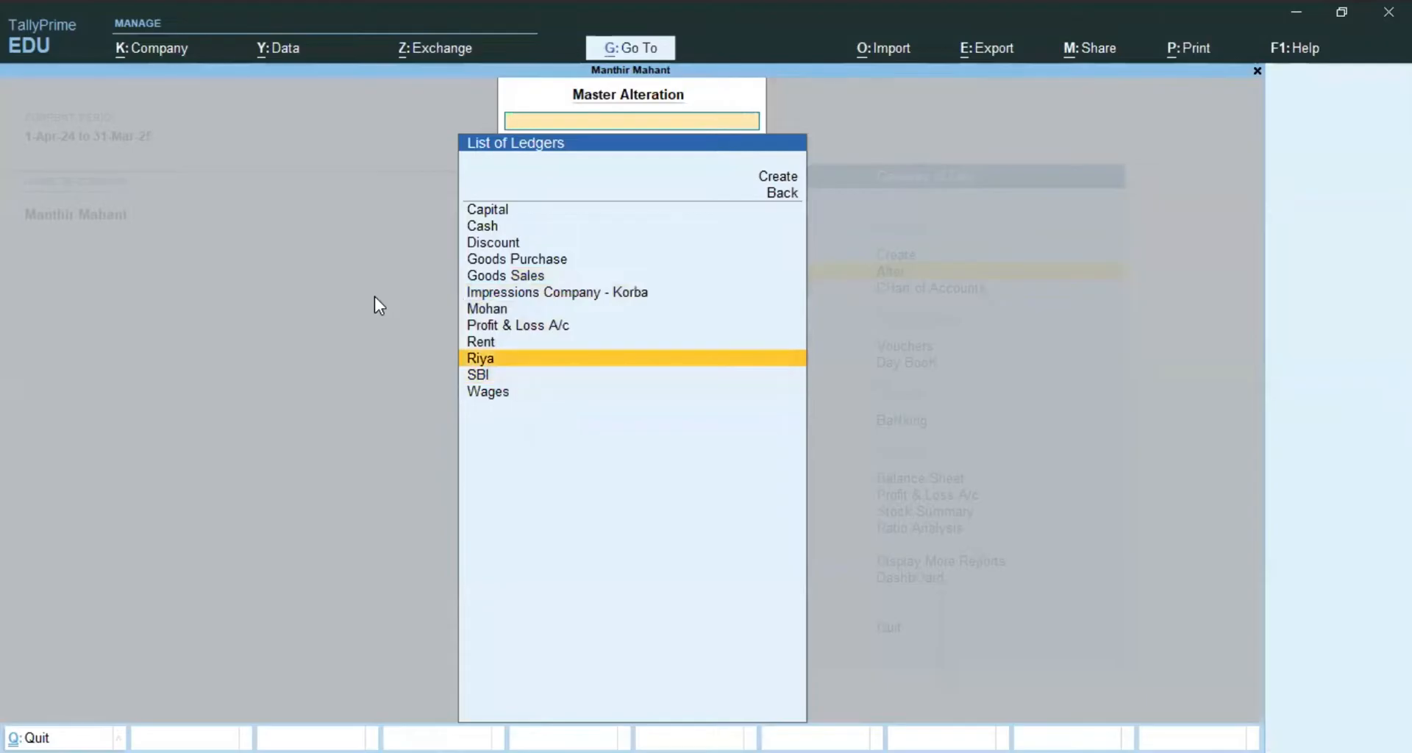
{"action": "key", "text": "Return"}
{"action": "key", "text": "BackSpace"}
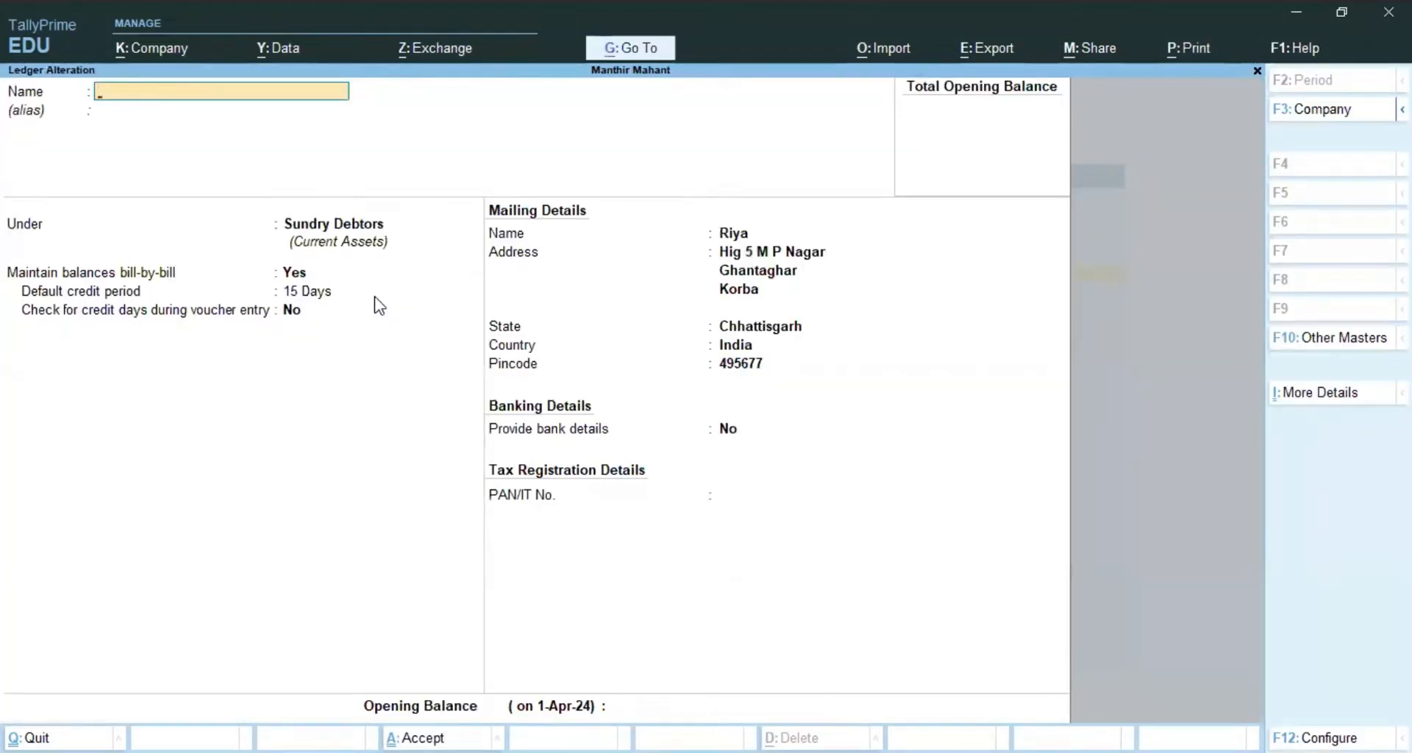
{"action": "key", "text": "Escape"}
{"action": "key", "text": "Escape"}
{"action": "key", "text": "Escape"}
- Open the Day Book and view the purchase voucher recorded for potatoes
{"action": "key", "text": "Down"}
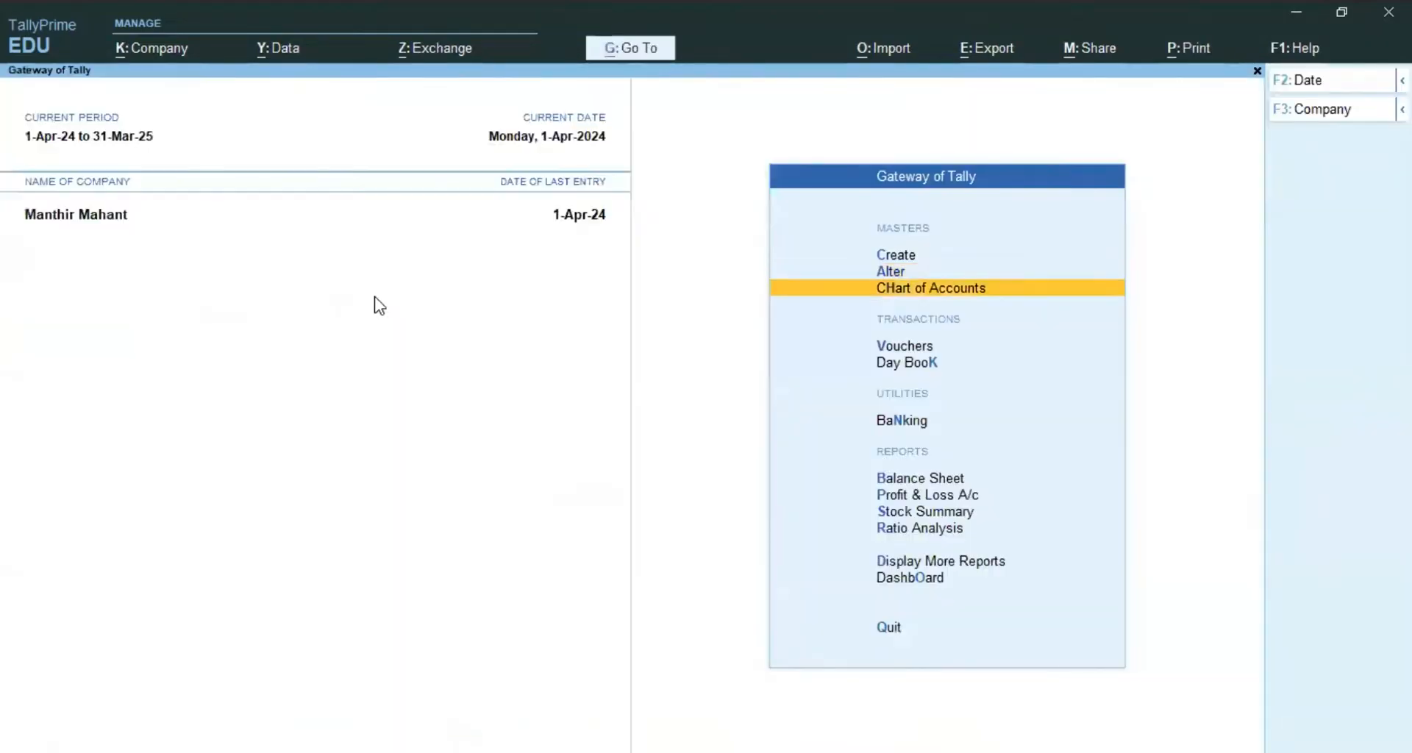
{"action": "key", "text": "Down"}
{"action": "key", "text": "Down"}
{"action": "key", "text": "Return"}
{"action": "key", "text": "Down"}
{"action": "key", "text": "Down"}
{"action": "key", "text": "Down"}
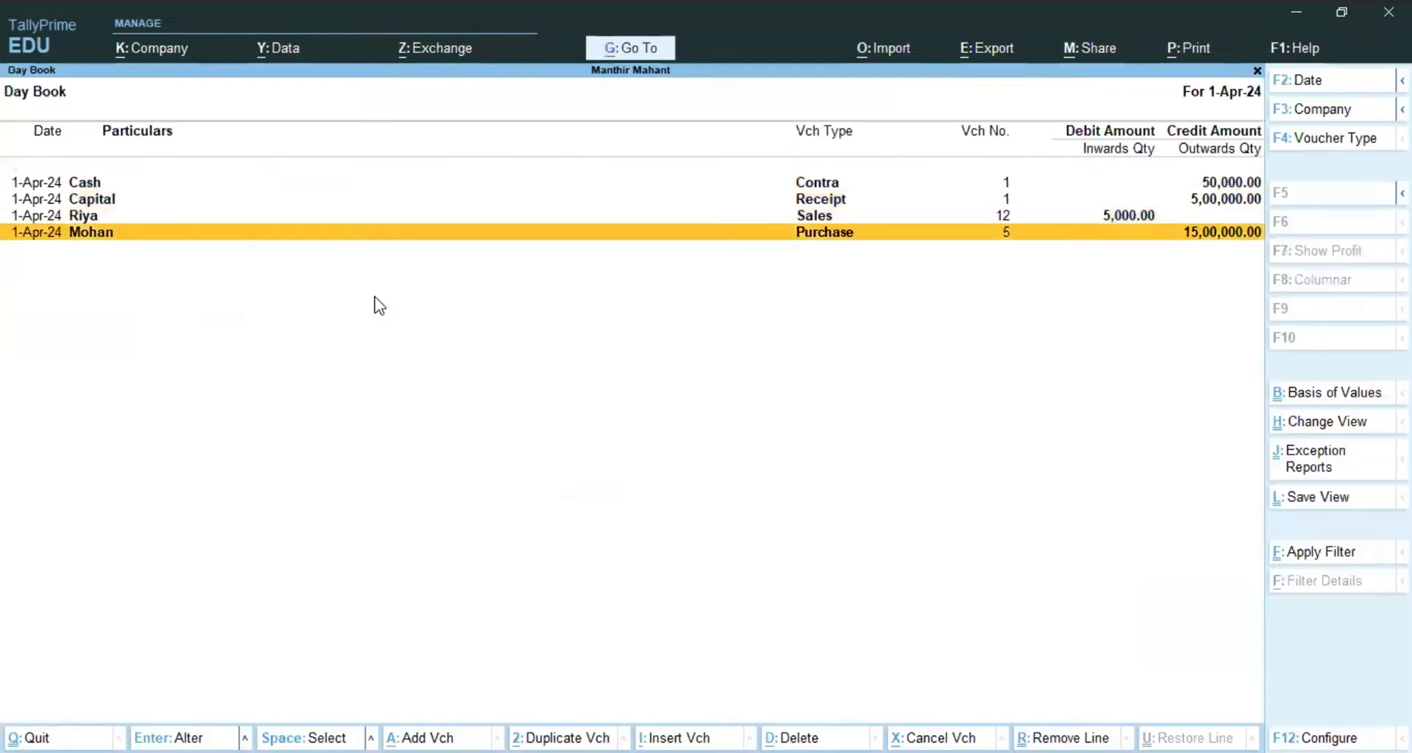
{"action": "key", "text": "Return"}
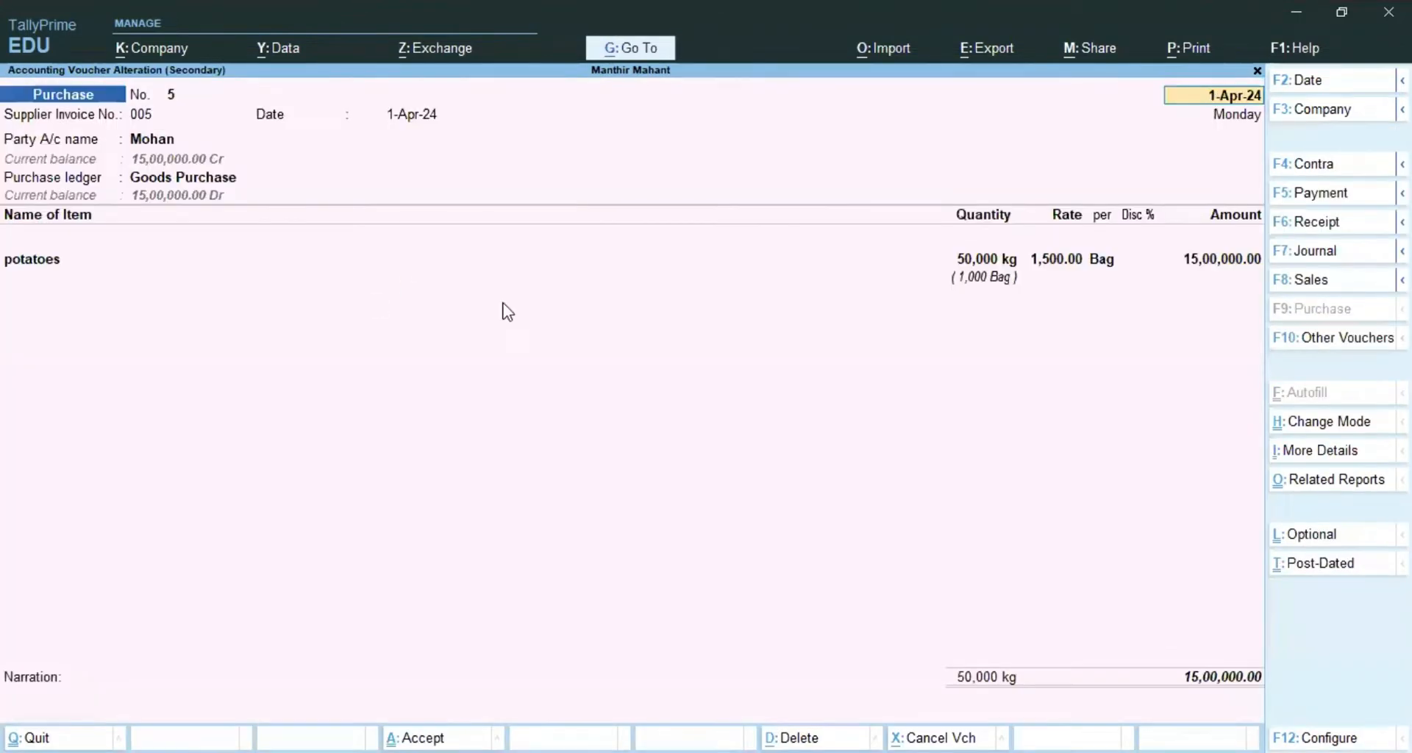
- Try a quantity of 3000 bags at a rate of 60 per kg for potatoes in the purchase voucher, and discard the changes
{"action": "left_click", "coordinate": [980, 263]}
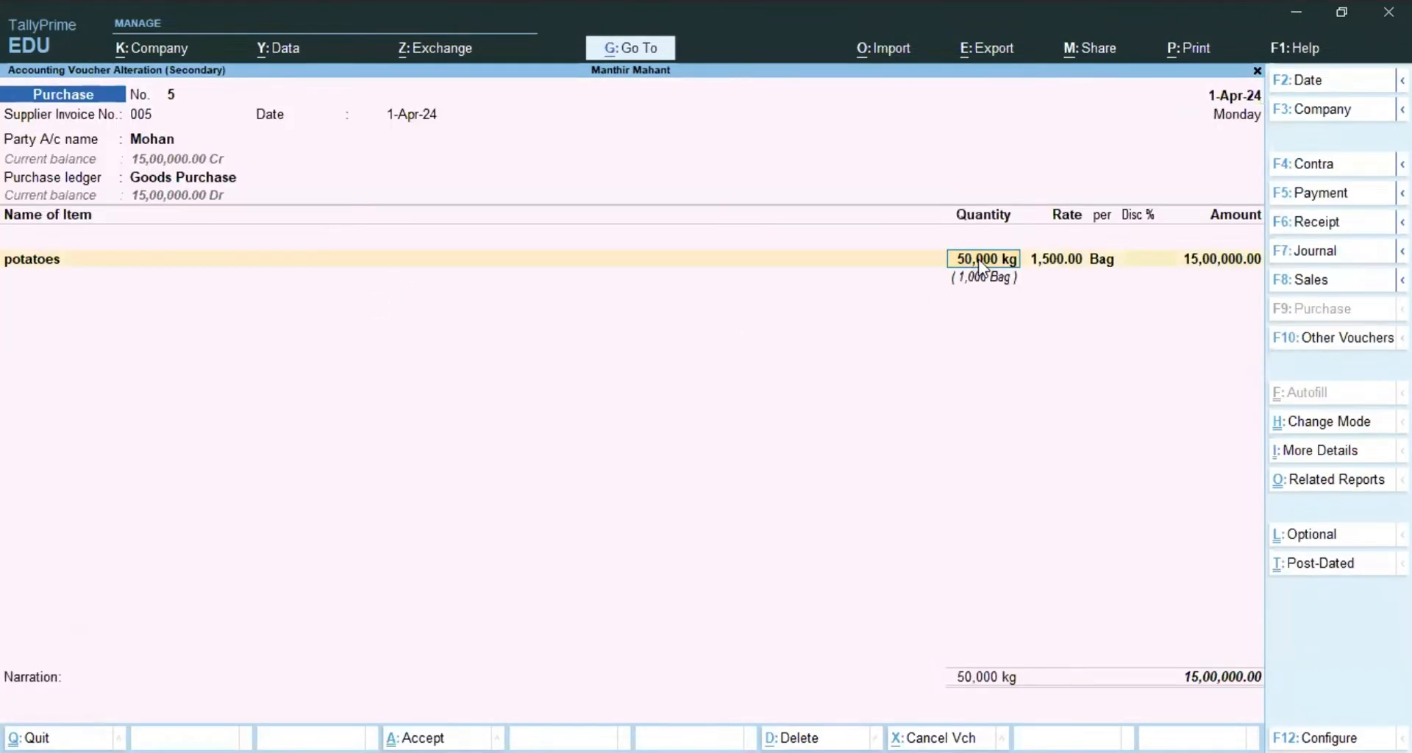
{"action": "type", "text": "3000b"}
{"action": "key", "text": "Return"}
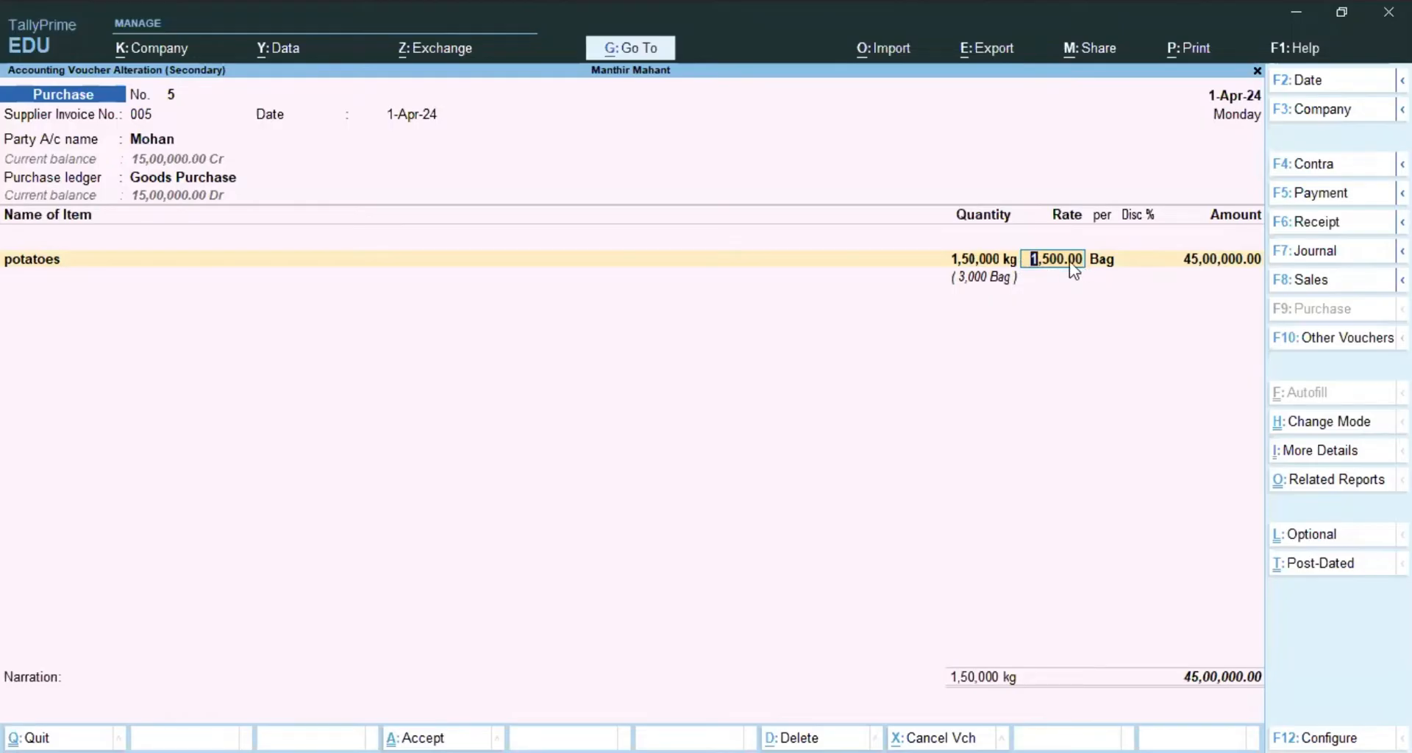
{"action": "type", "text": "60"}
{"action": "key", "text": "Return"}
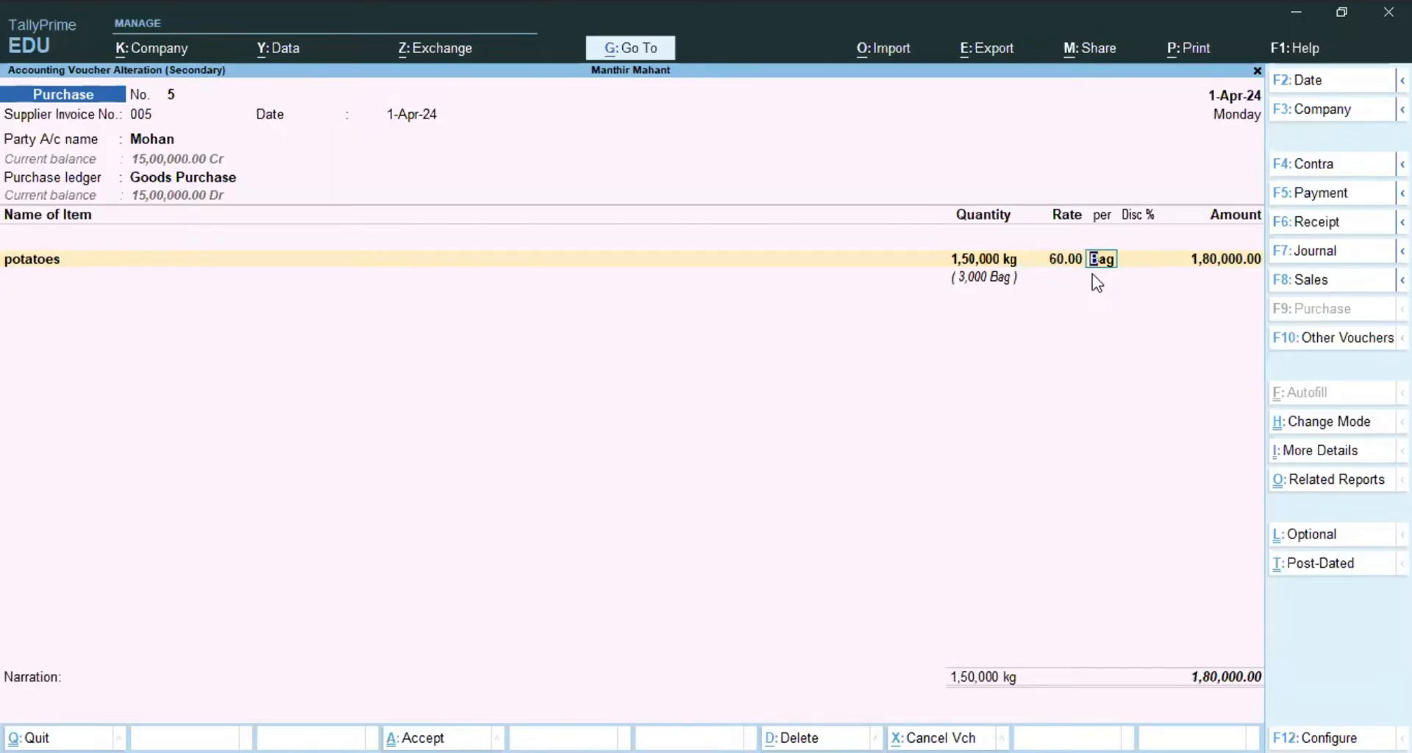
{"action": "type", "text": "kg"}
{"action": "key", "text": "Return"}
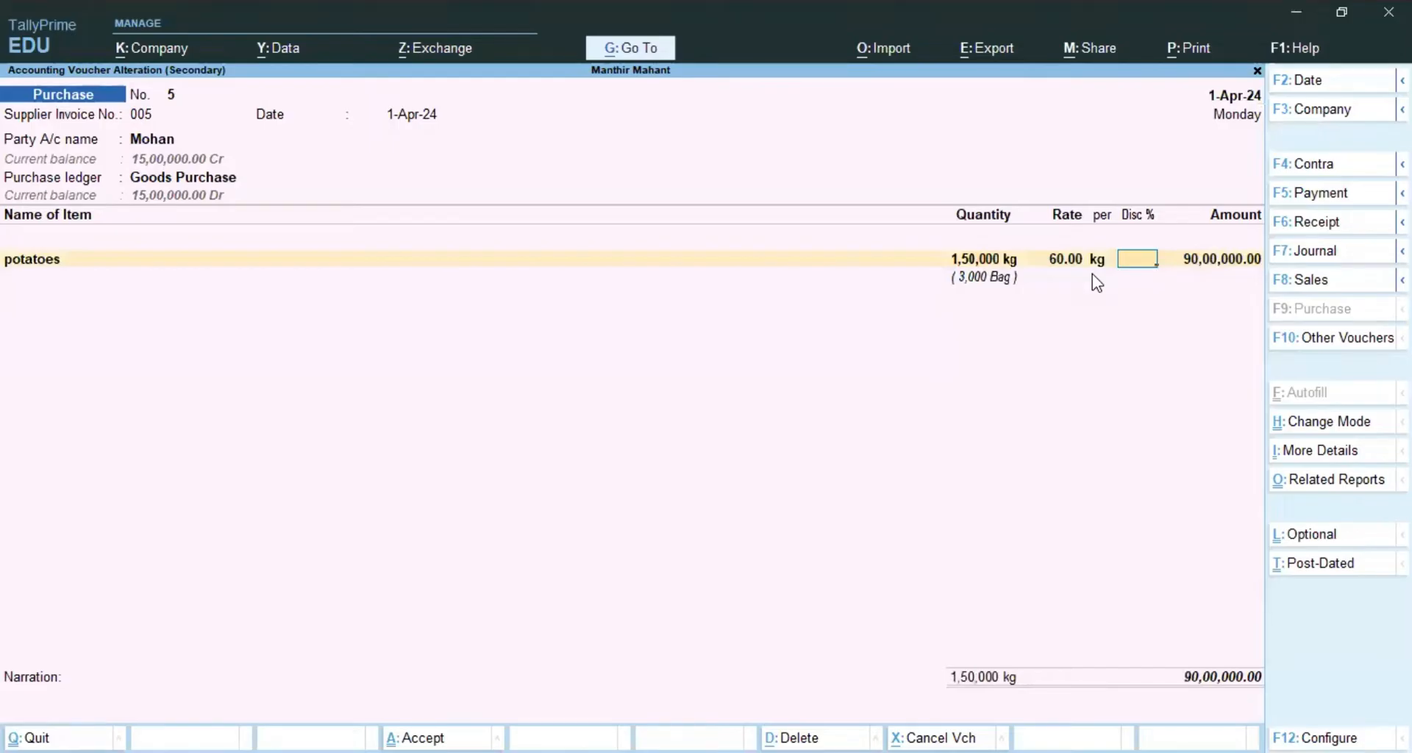
{"action": "key", "text": "Escape"}
- Try a rate of 2,000 per Bag for potatoes in the sales voucher, and return to the Gateway of Tally without saving
{"action": "key", "text": "Up"}
{"action": "key", "text": "Return"}
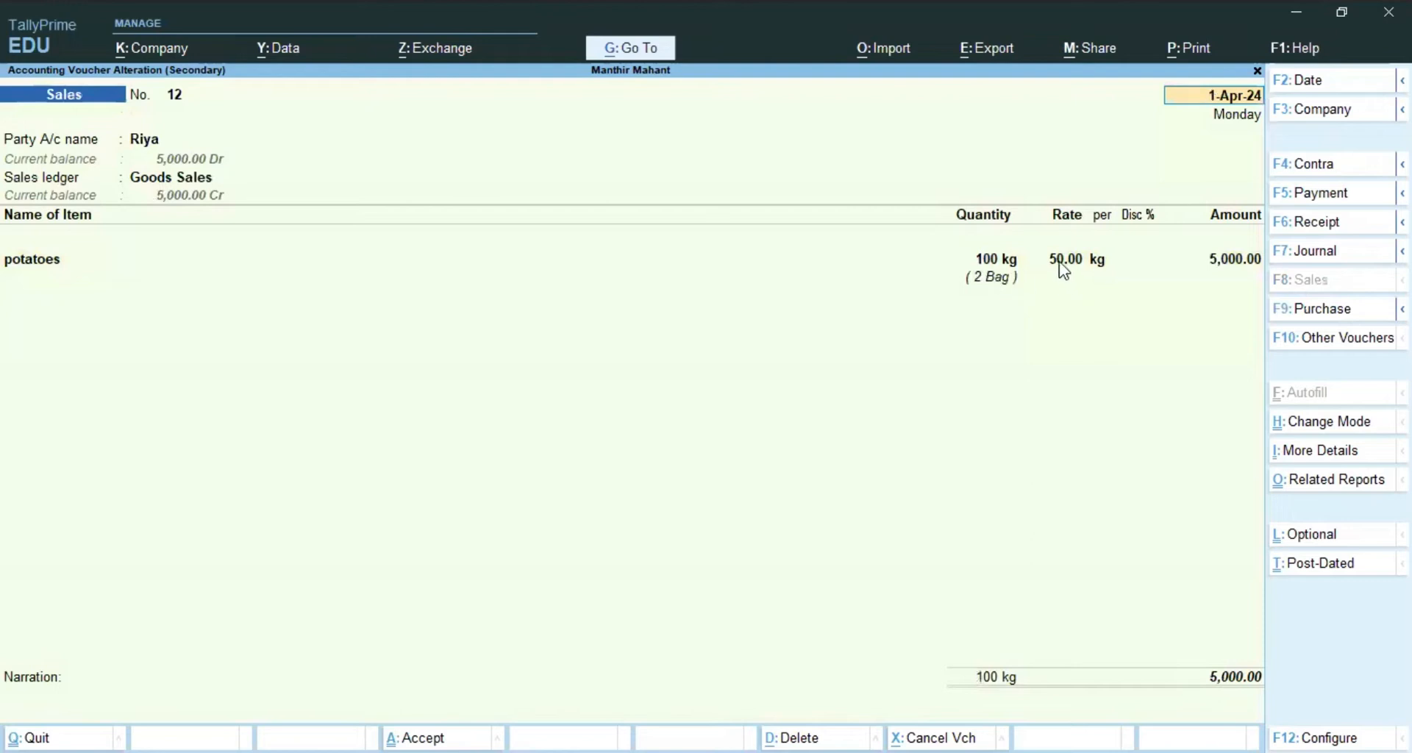
{"action": "left_click", "coordinate": [1063, 265]}
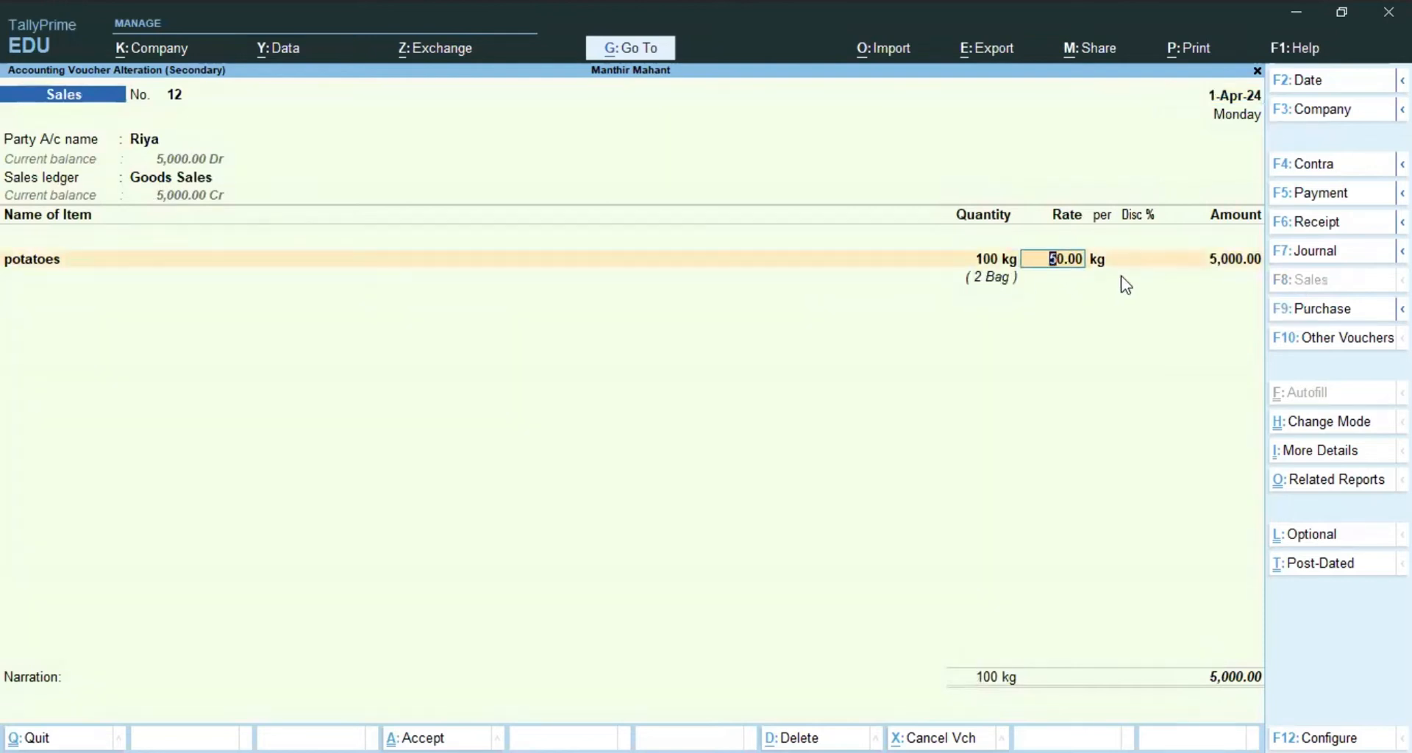
{"action": "type", "text": "2000"}
{"action": "key", "text": "Return"}
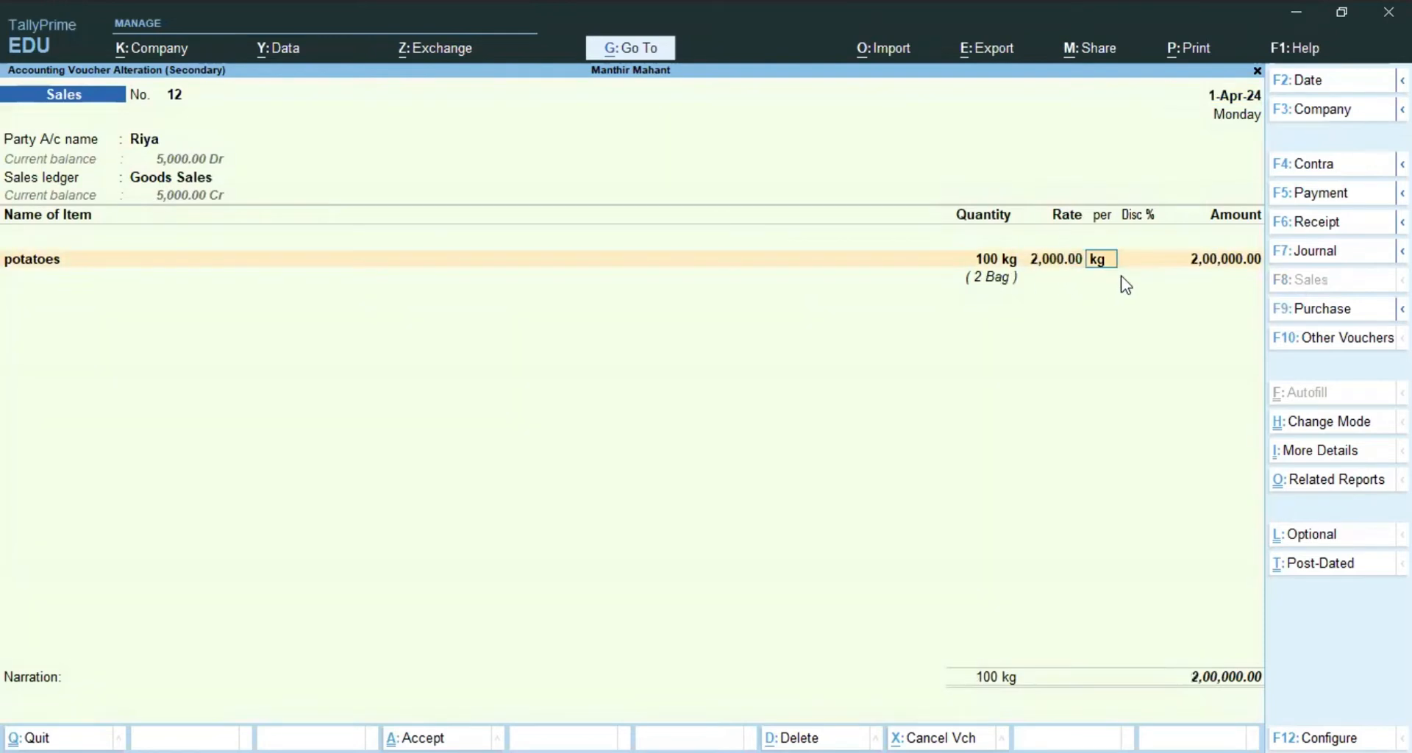
{"action": "type", "text": "b"}
{"action": "key", "text": "Return"}
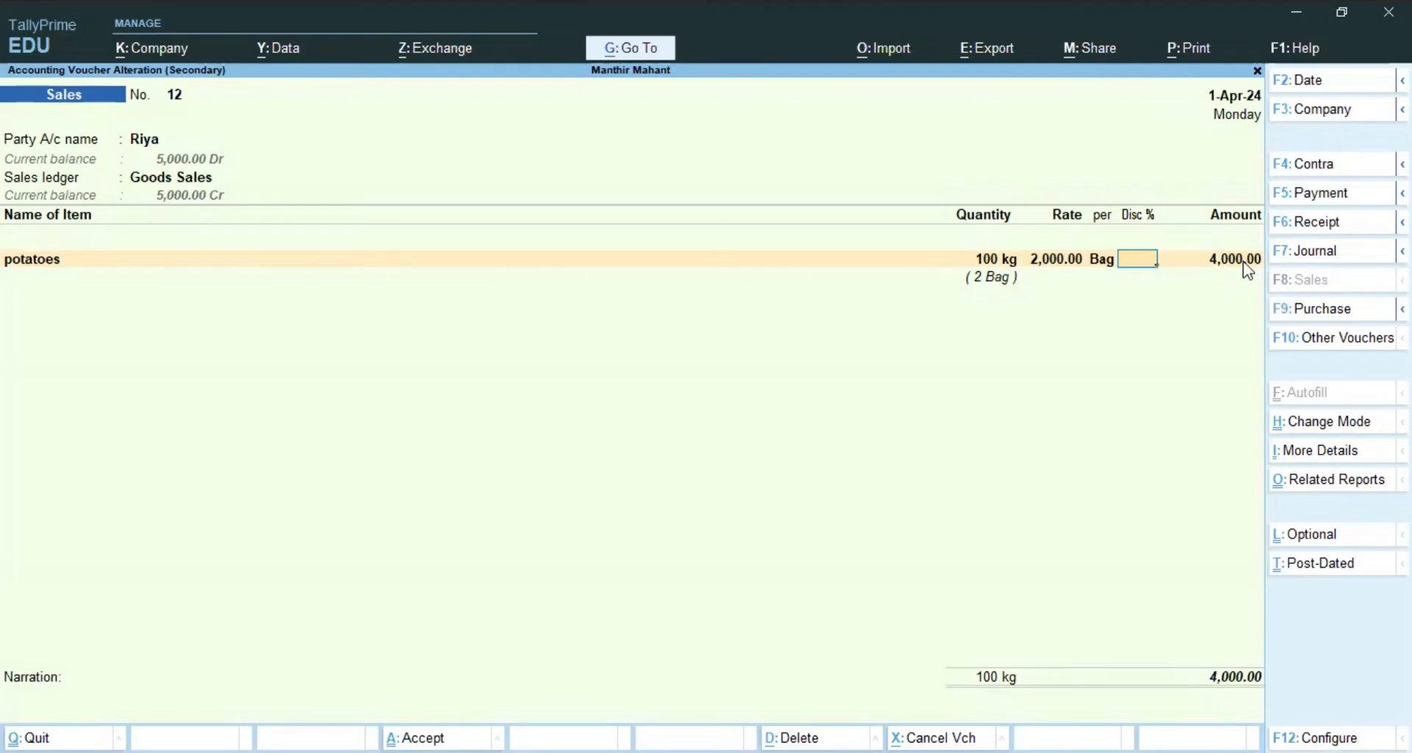
{"action": "key", "text": "Escape"}
{"action": "key", "text": "y"}
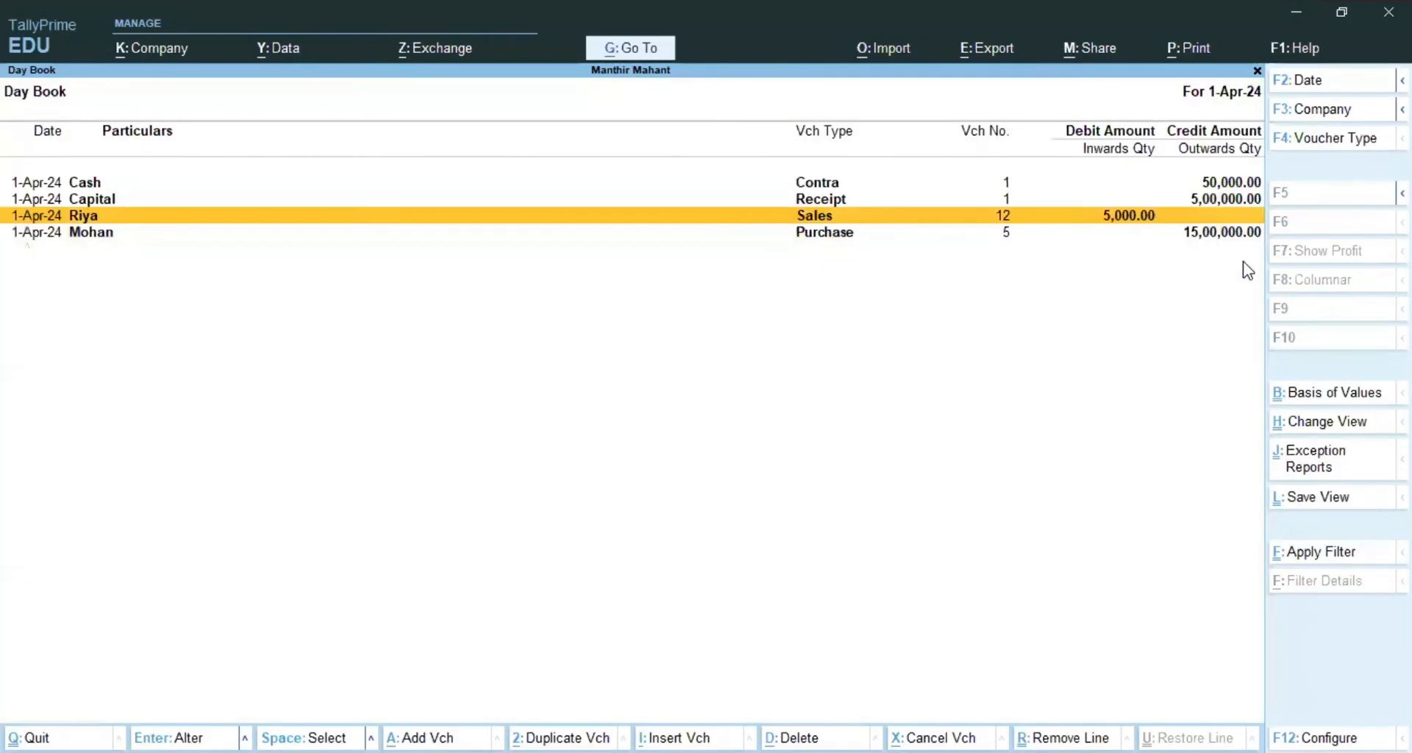
{"action": "key", "text": "Escape"}
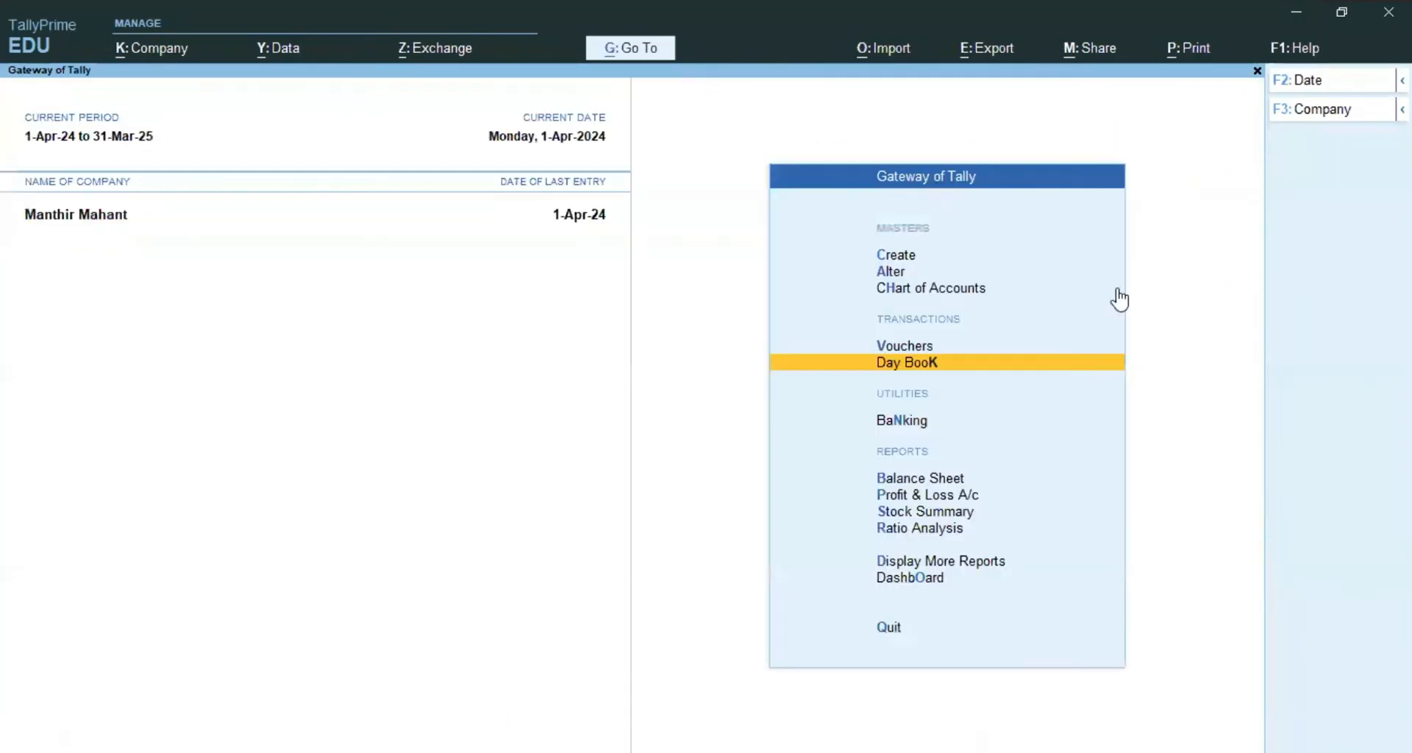